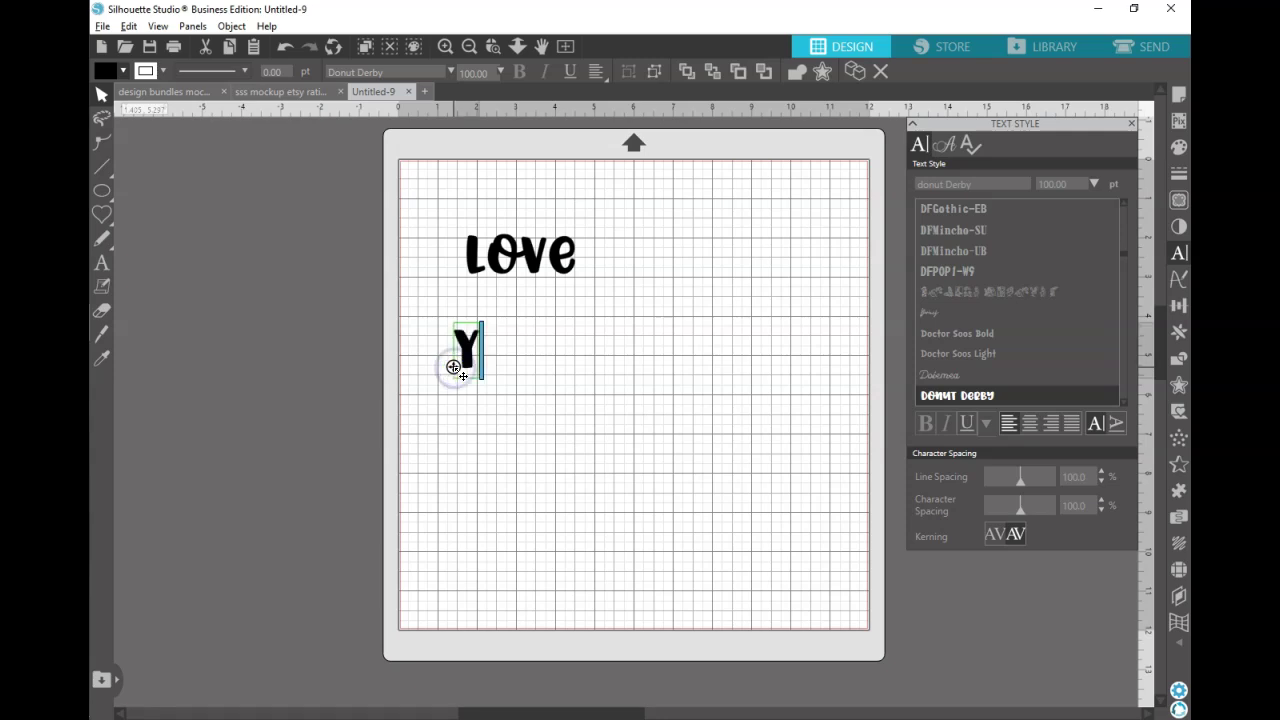
# Add the word "Madly" as a separate text object below "You".
pyautogui.click(103, 262)
pyautogui.click(469, 496)
pyautogui.write('Madly')
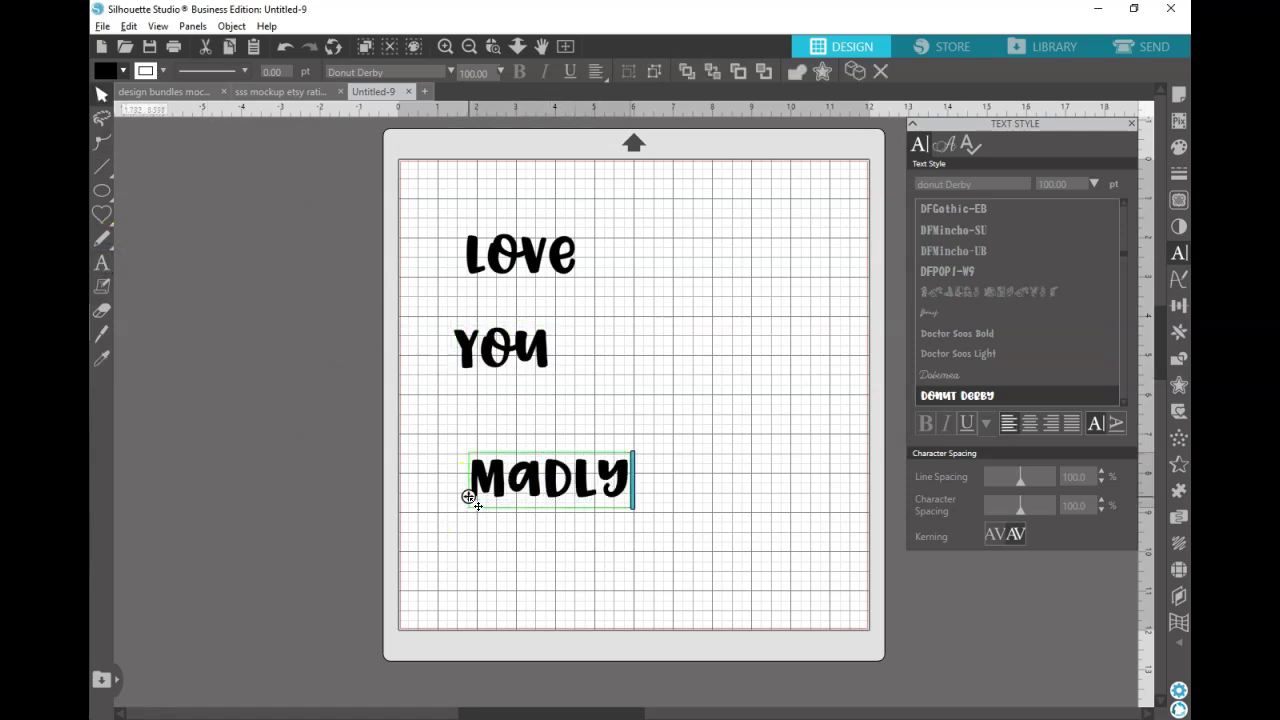
pyautogui.click(554, 534)
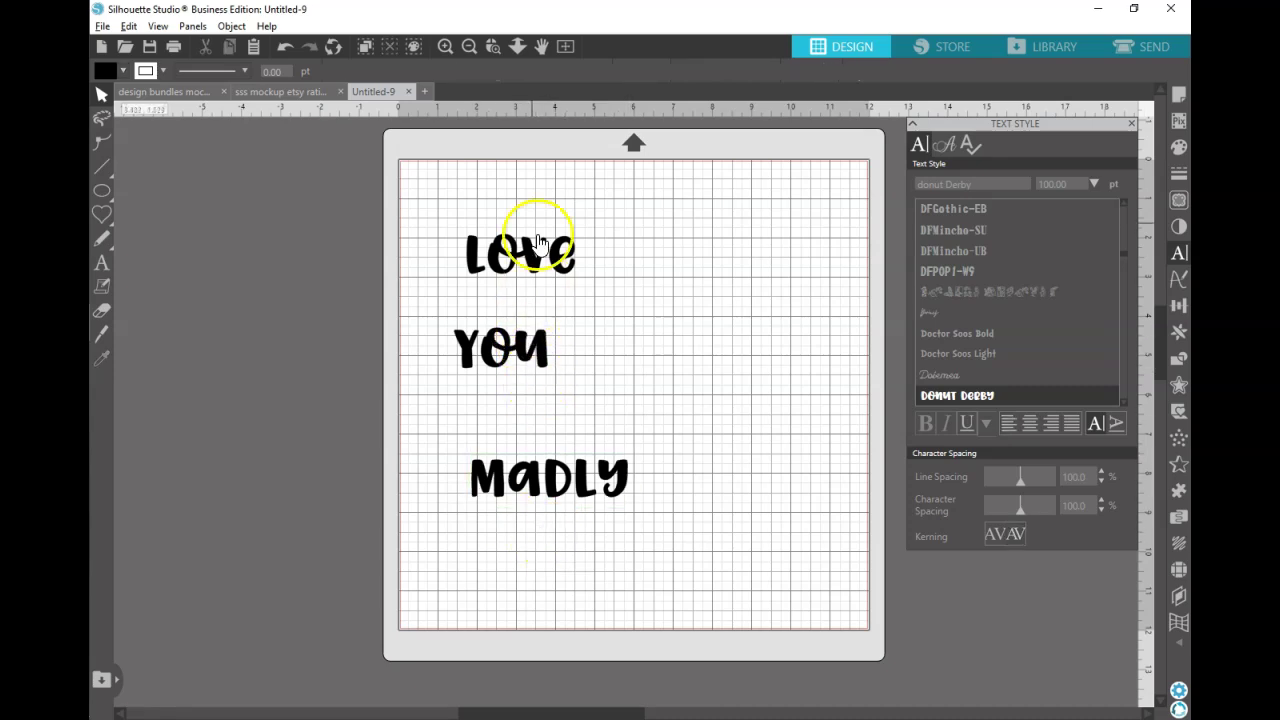
# Stack "You" and "Madly" closely under "Love", aligning the three words on their horizontal centers with even vertical spacing.
pyautogui.moveTo(543, 337); pyautogui.dragTo(556, 313)
pyautogui.moveTo(569, 474); pyautogui.dragTo(528, 208)
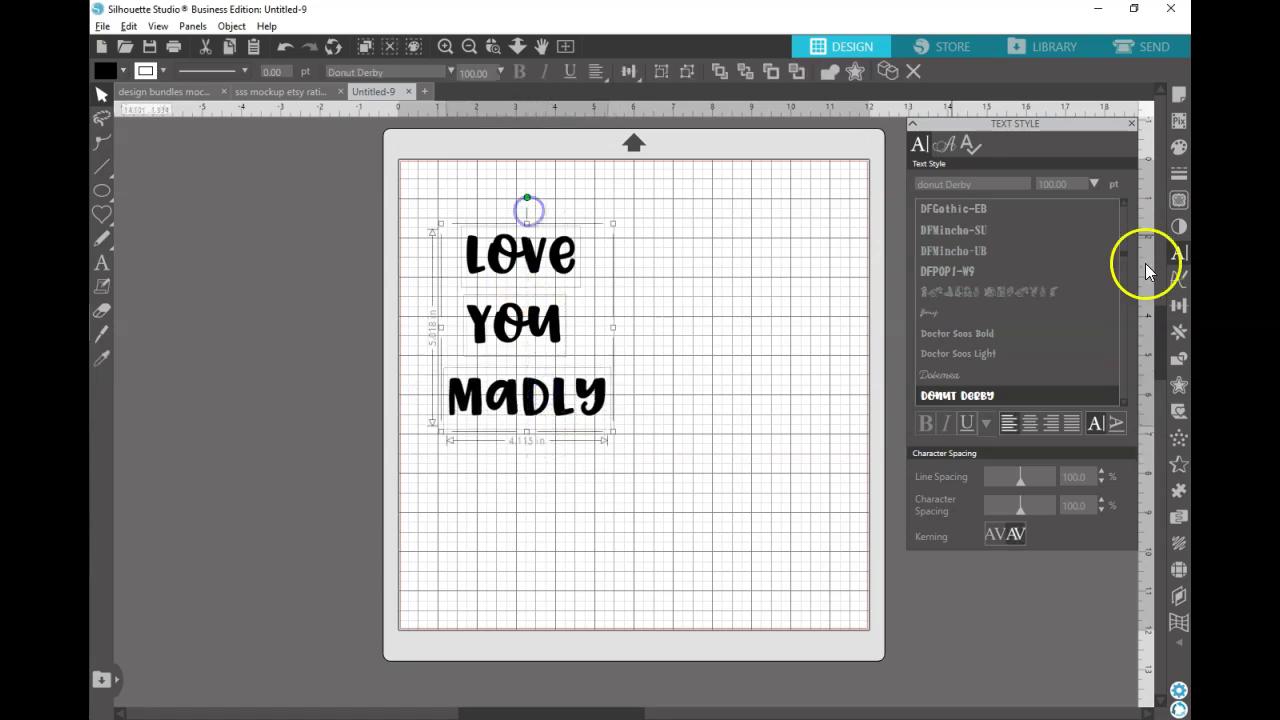
pyautogui.click(1177, 307)
pyautogui.click(1069, 218)
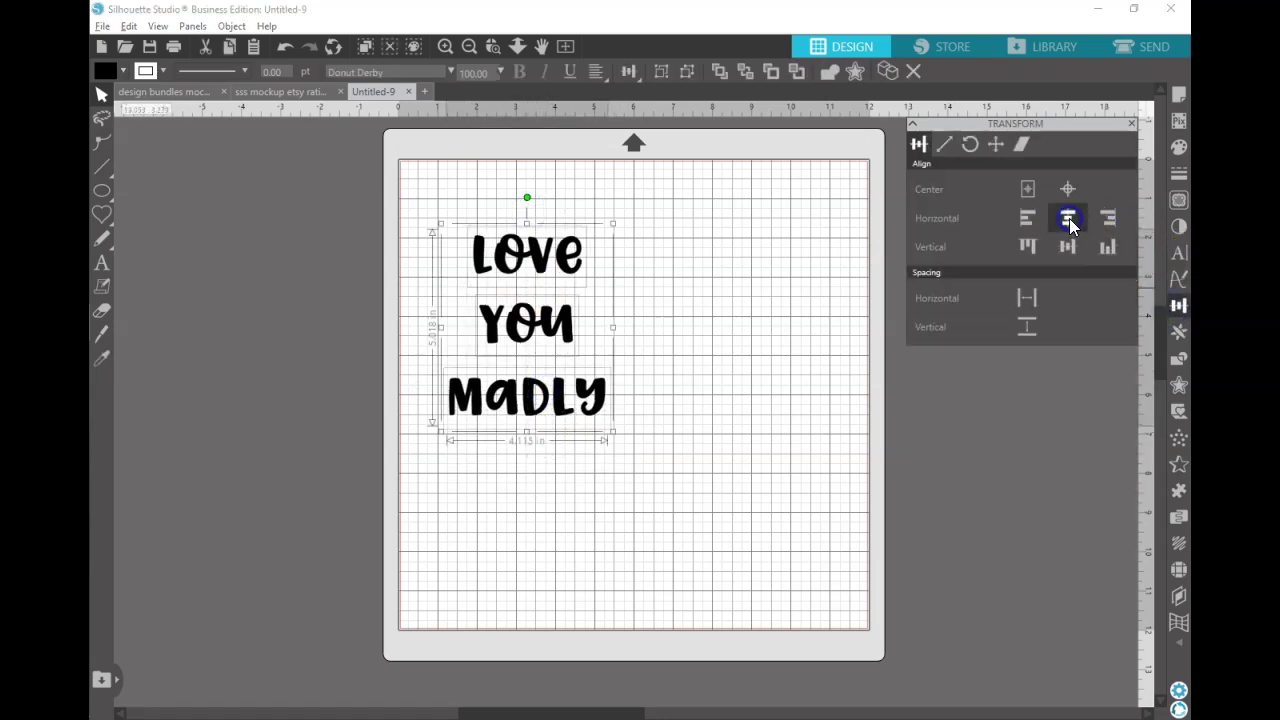
pyautogui.click(1031, 324)
# Enlarge the three words together to about 9.26 in wide and center them on the page.
pyautogui.moveTo(613, 432); pyautogui.dragTo(826, 600)
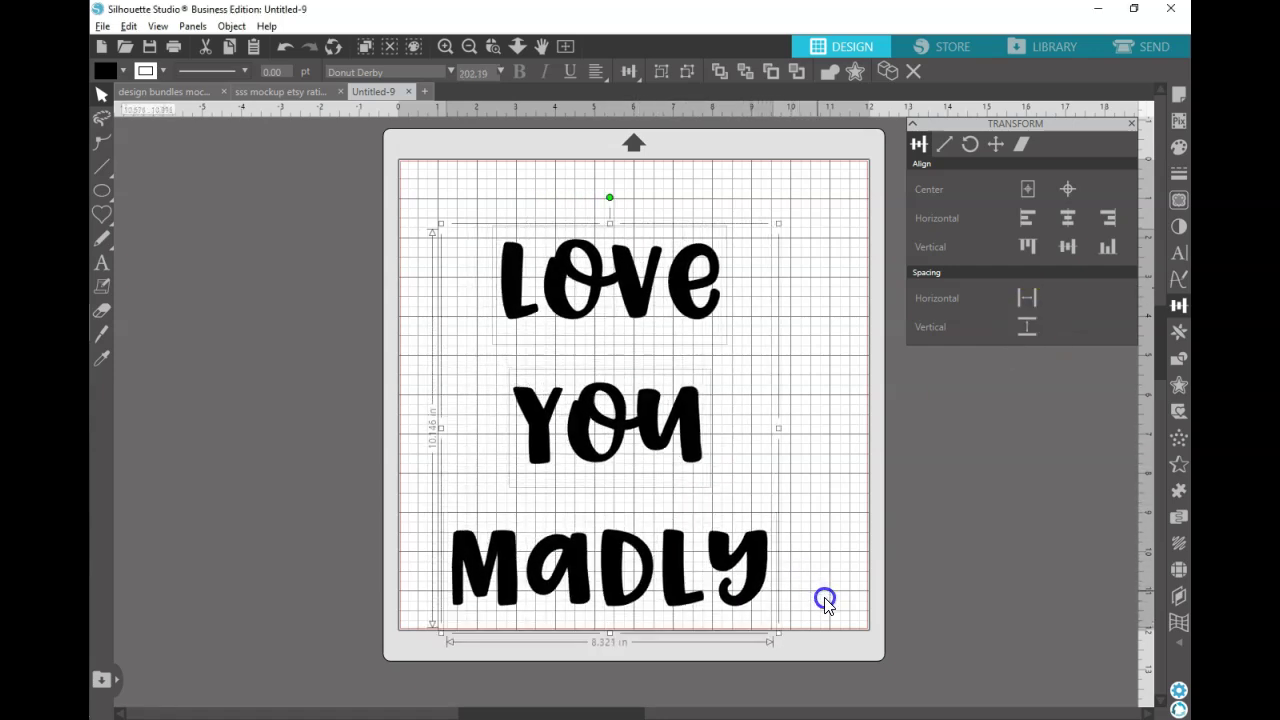
pyautogui.click(1027, 189)
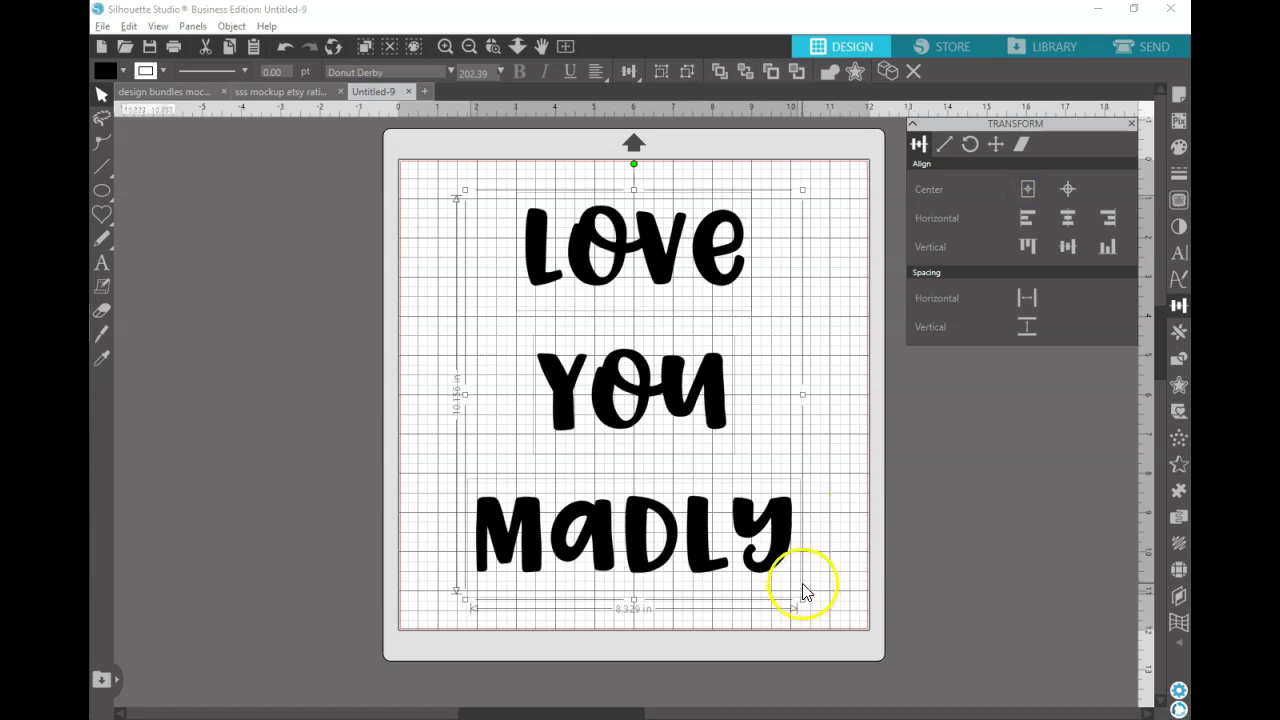
pyautogui.moveTo(801, 598); pyautogui.dragTo(849, 623)
pyautogui.click(1027, 189)
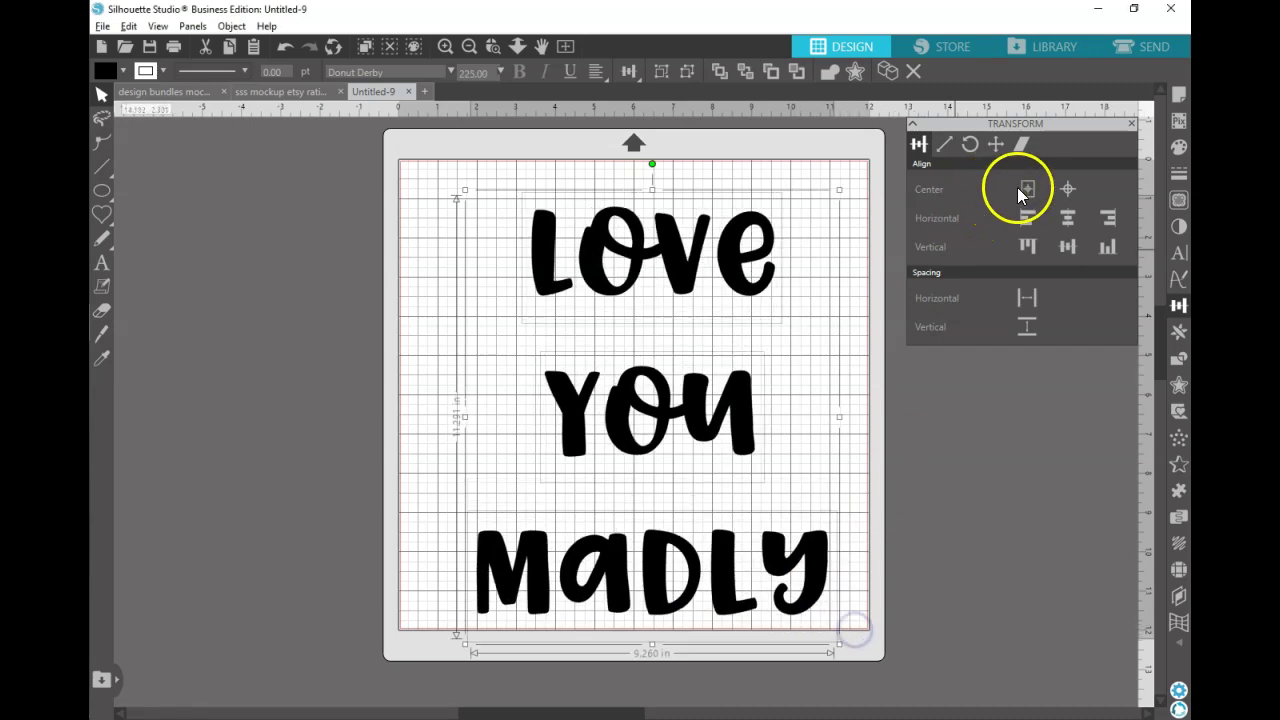
pyautogui.click(968, 446)
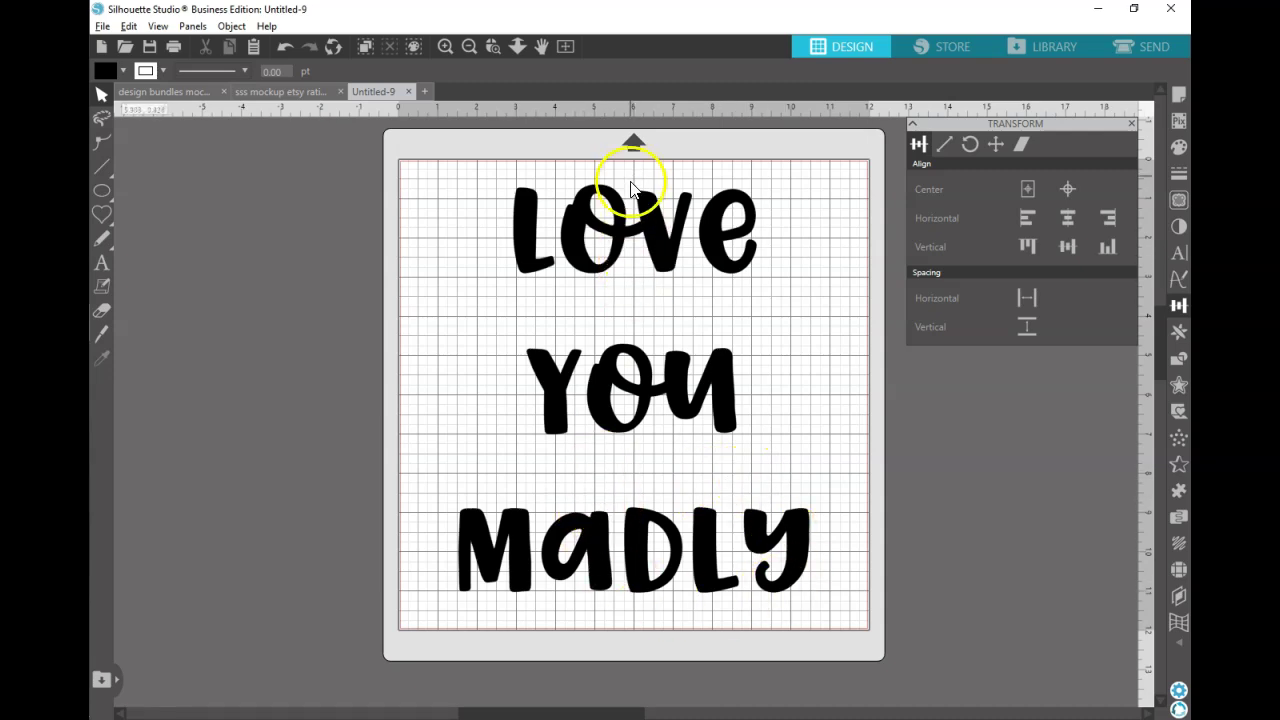
# Show the Modify operations beside a close view of the O in "Love".
pyautogui.click(493, 47)
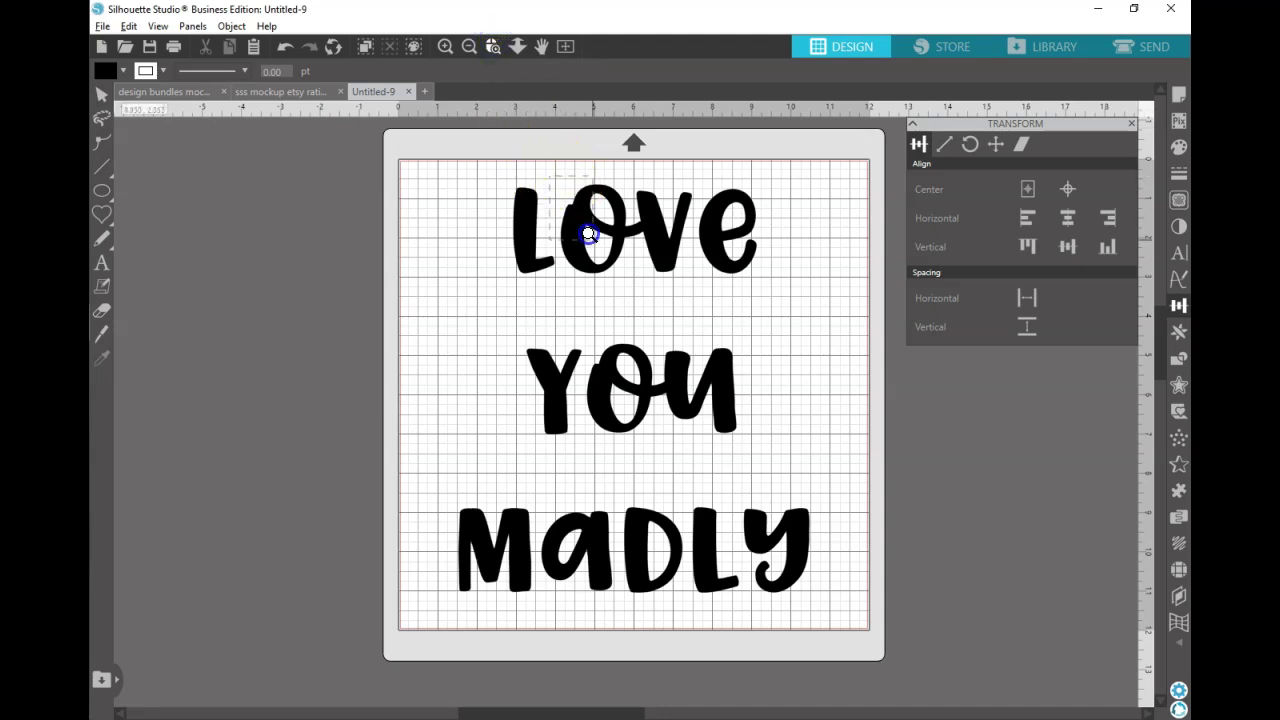
pyautogui.moveTo(548, 178); pyautogui.dragTo(645, 291)
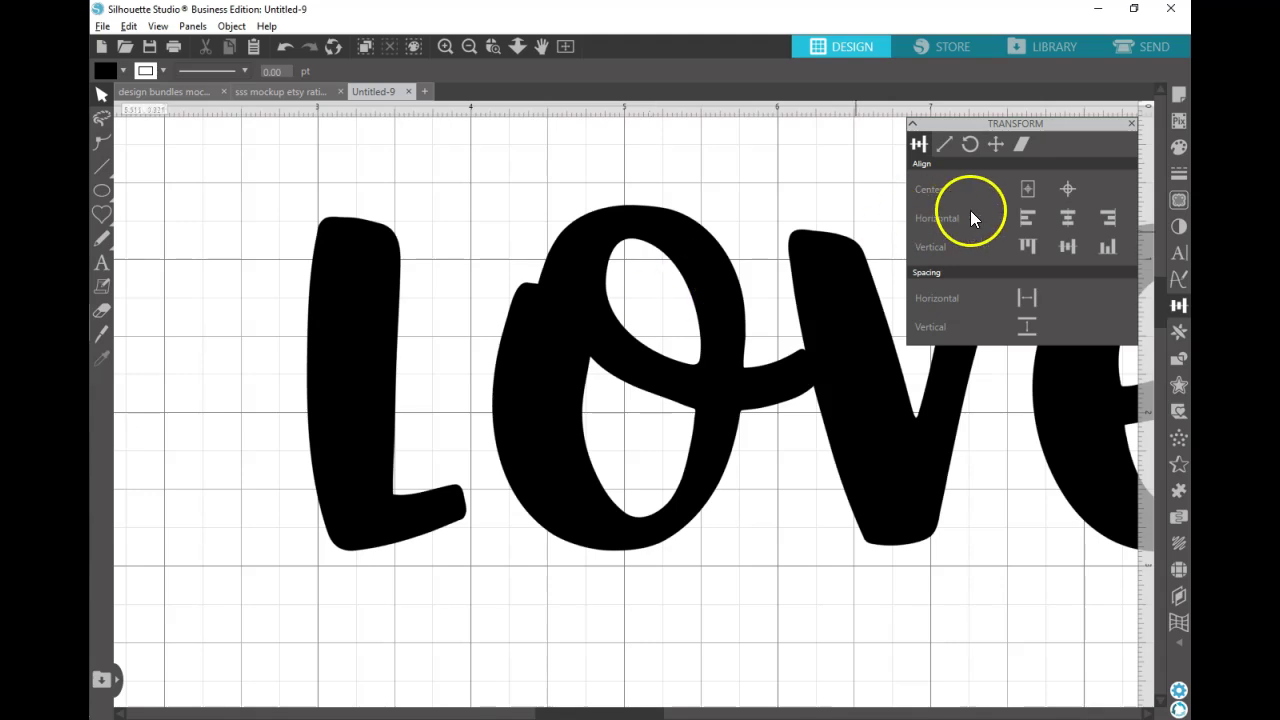
pyautogui.click(1180, 360)
pyautogui.moveTo(1038, 124); pyautogui.dragTo(259, 138)
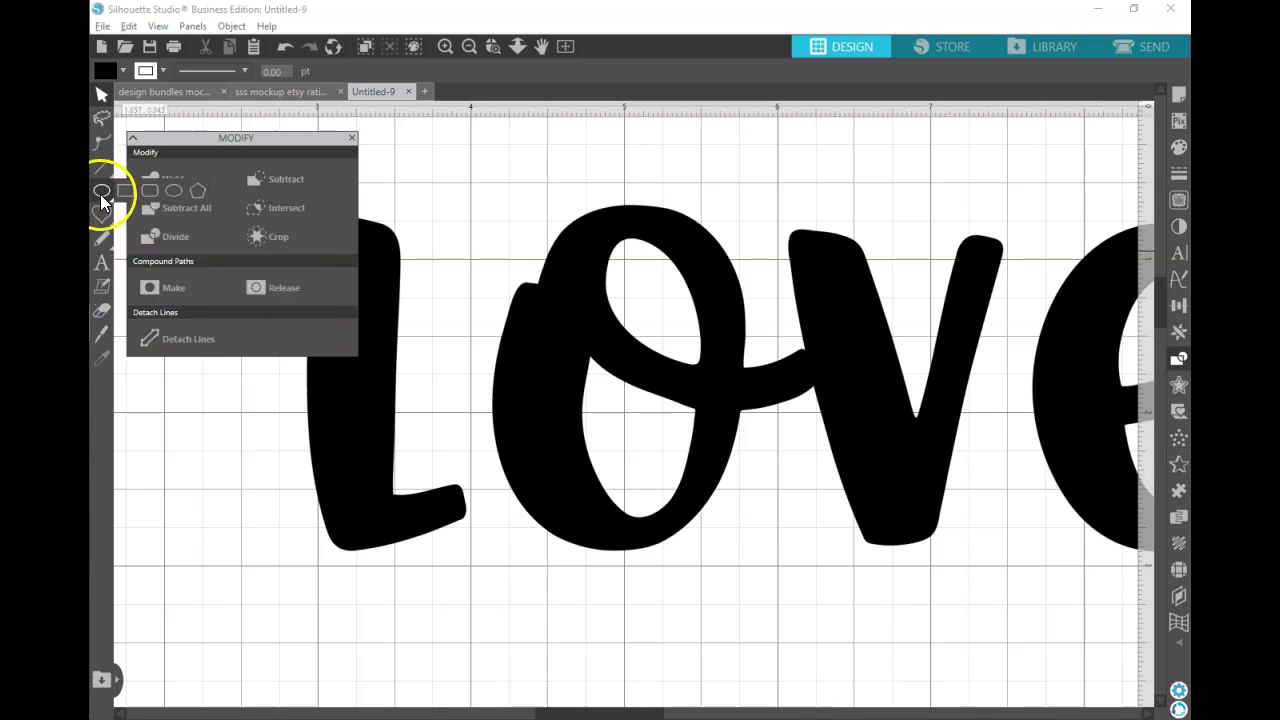
# Draw a narrow red-filled rectangle about 0.115 in wide and 0.459 in tall just above the O in "Love".
pyautogui.click(121, 191)
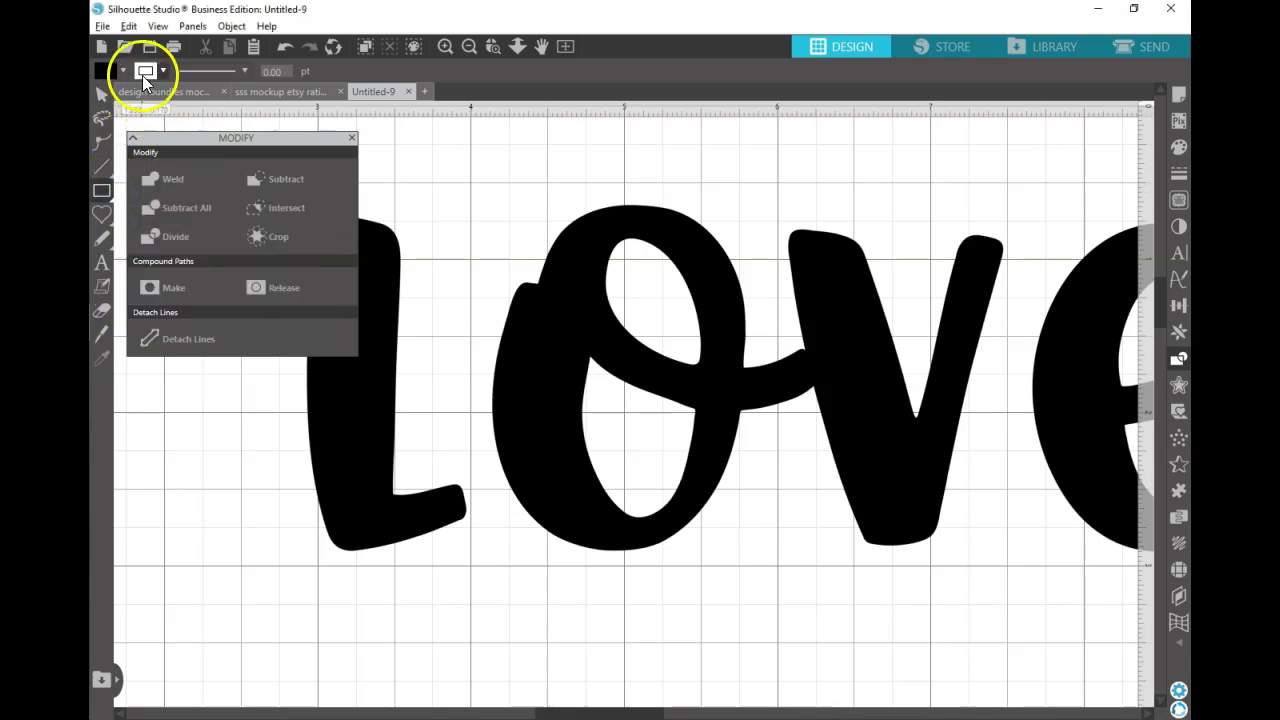
pyautogui.click(121, 71)
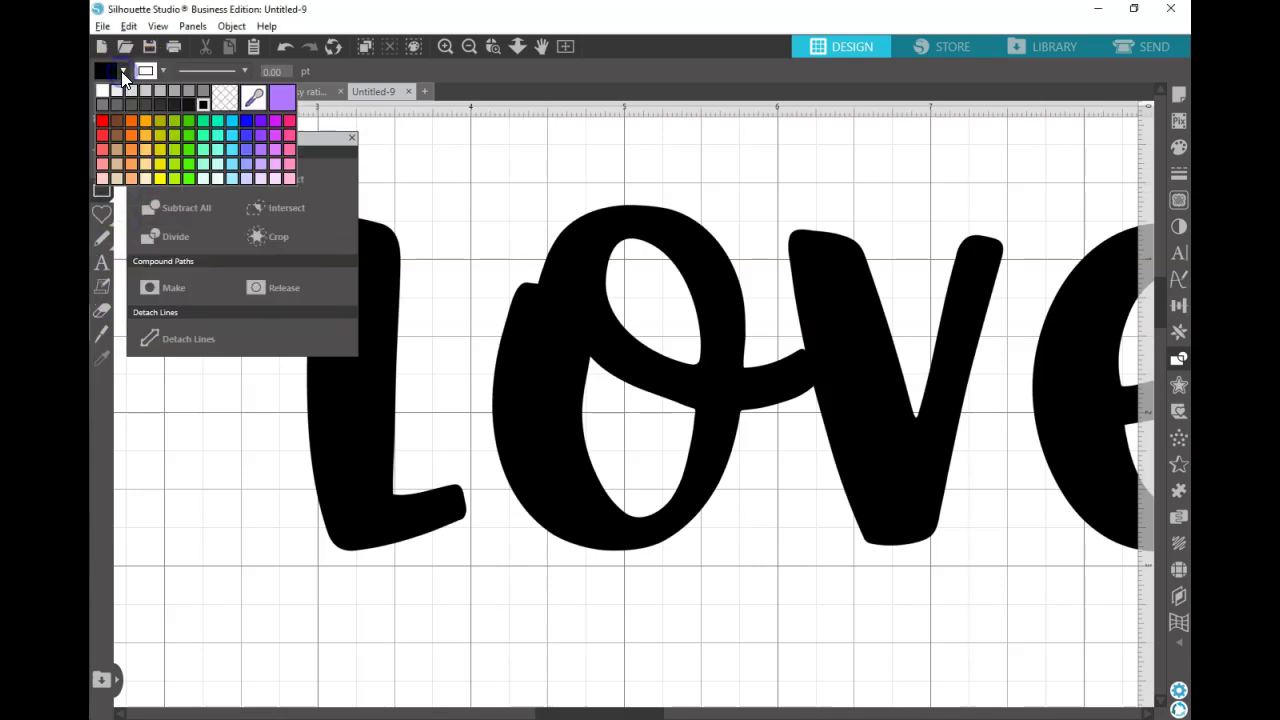
pyautogui.click(102, 124)
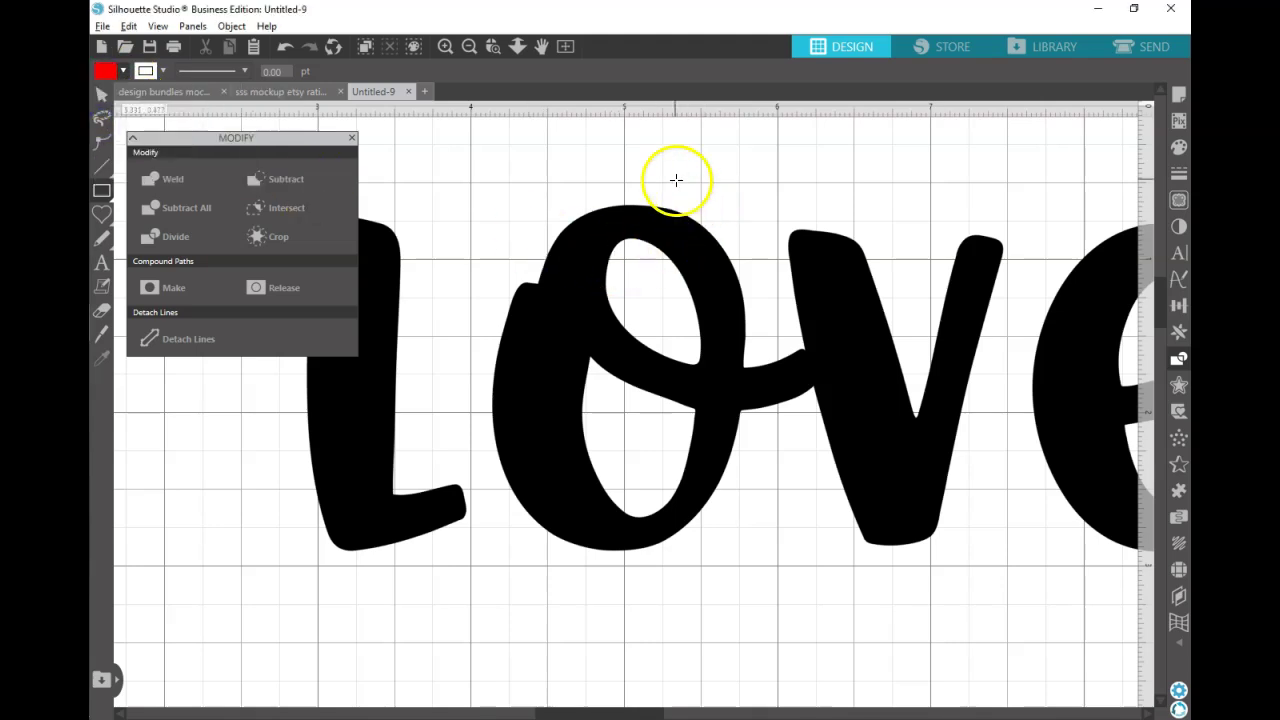
pyautogui.moveTo(708, 147); pyautogui.dragTo(726, 180)
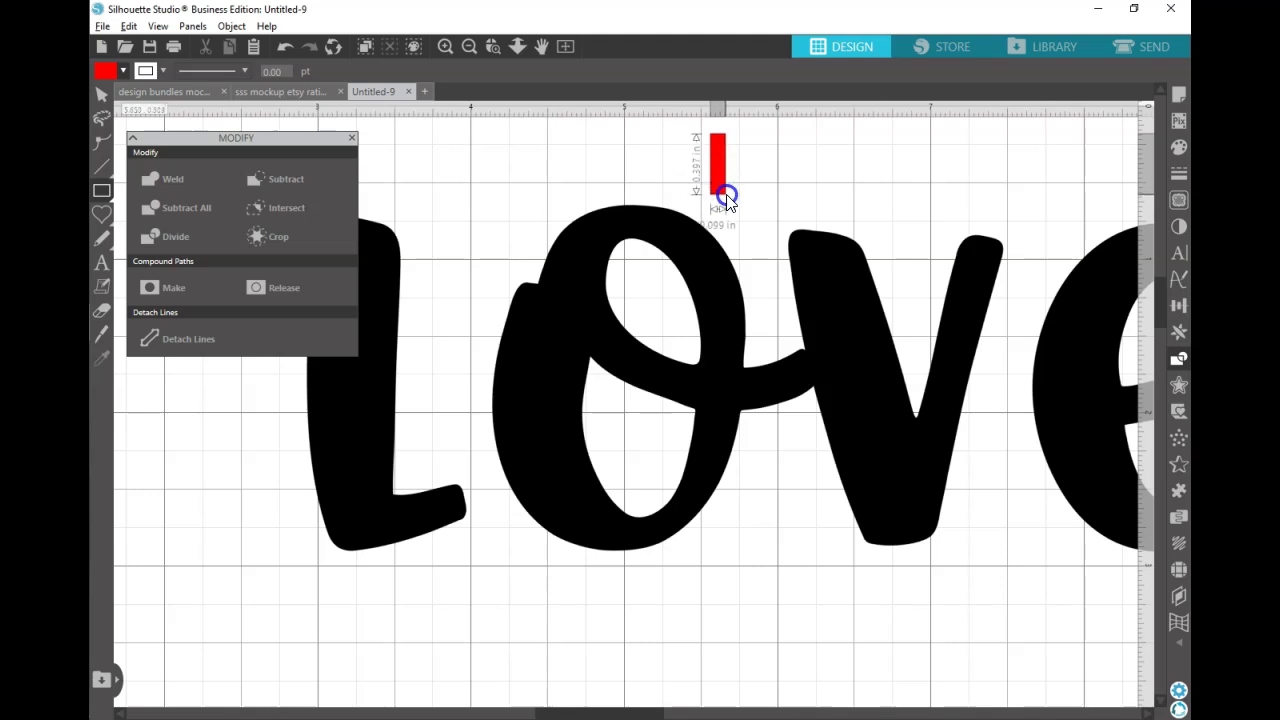
pyautogui.moveTo(728, 204); pyautogui.dragTo(727, 203)
pyautogui.click(99, 96)
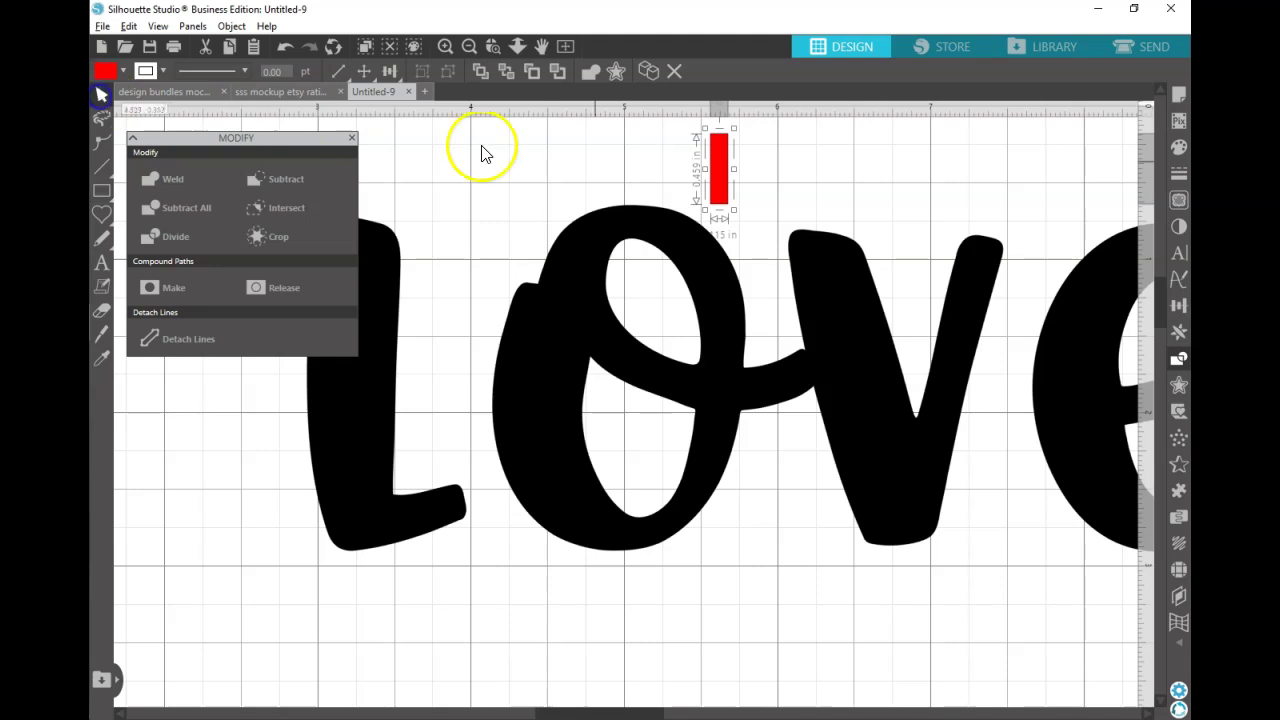
# Place tilted copies of the red bar across the upper and lower curves of the O in "Love".
pyautogui.moveTo(719, 180); pyautogui.dragTo(659, 258)
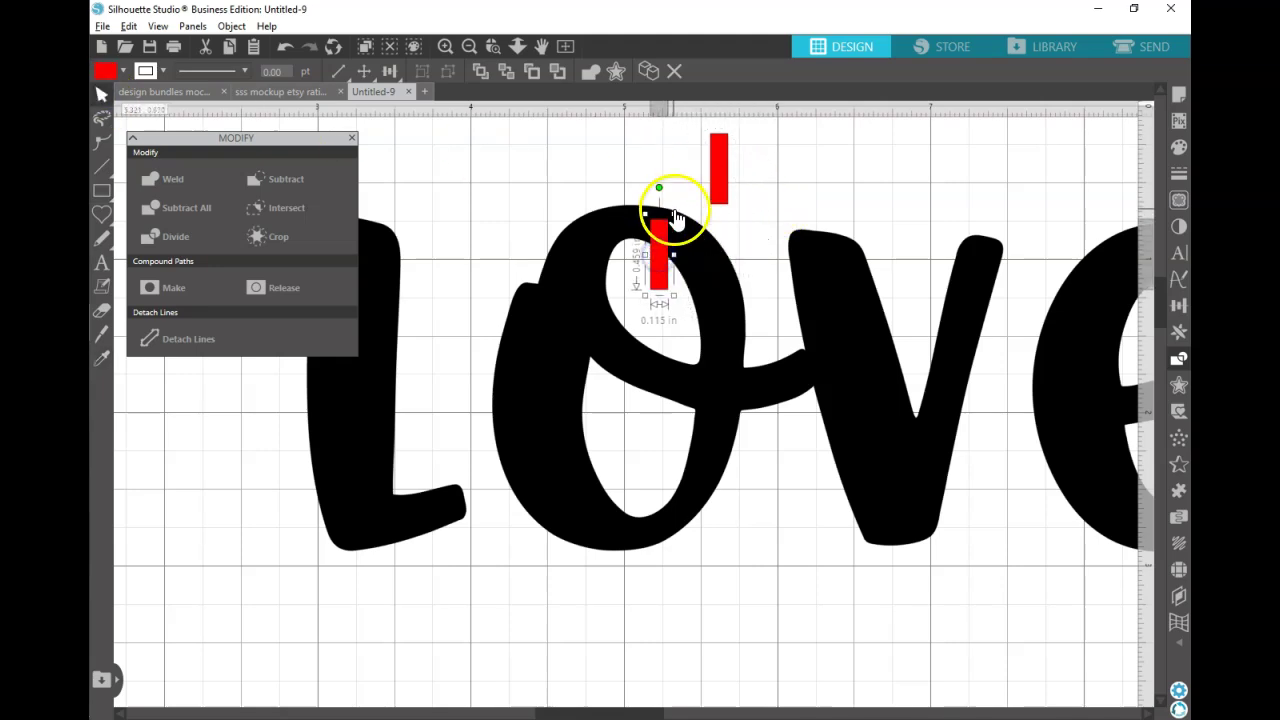
pyautogui.moveTo(659, 186); pyautogui.dragTo(669, 492)
pyautogui.click(660, 486)
pyautogui.moveTo(666, 414); pyautogui.dragTo(632, 423)
pyautogui.moveTo(657, 488); pyautogui.dragTo(676, 520)
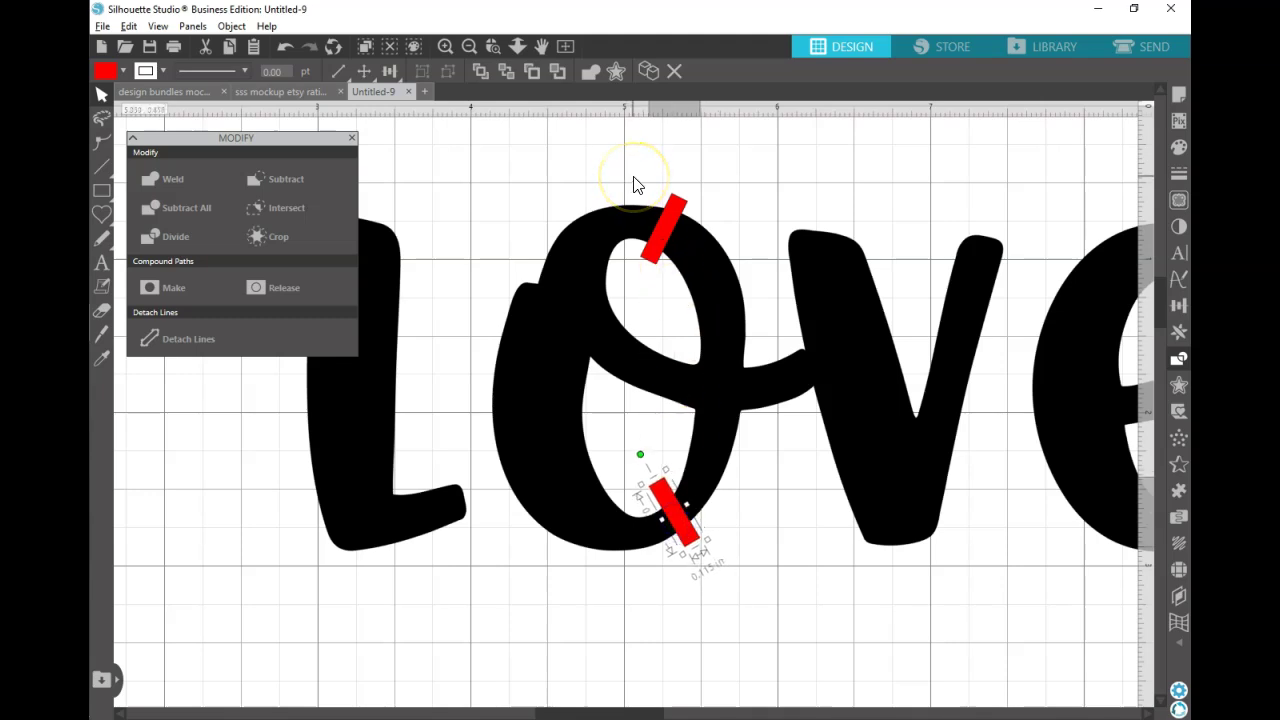
# Subtract both red bars from the word "Love" to cut stencil bridges in the O, and group the resulting letters.
pyautogui.click(674, 252)
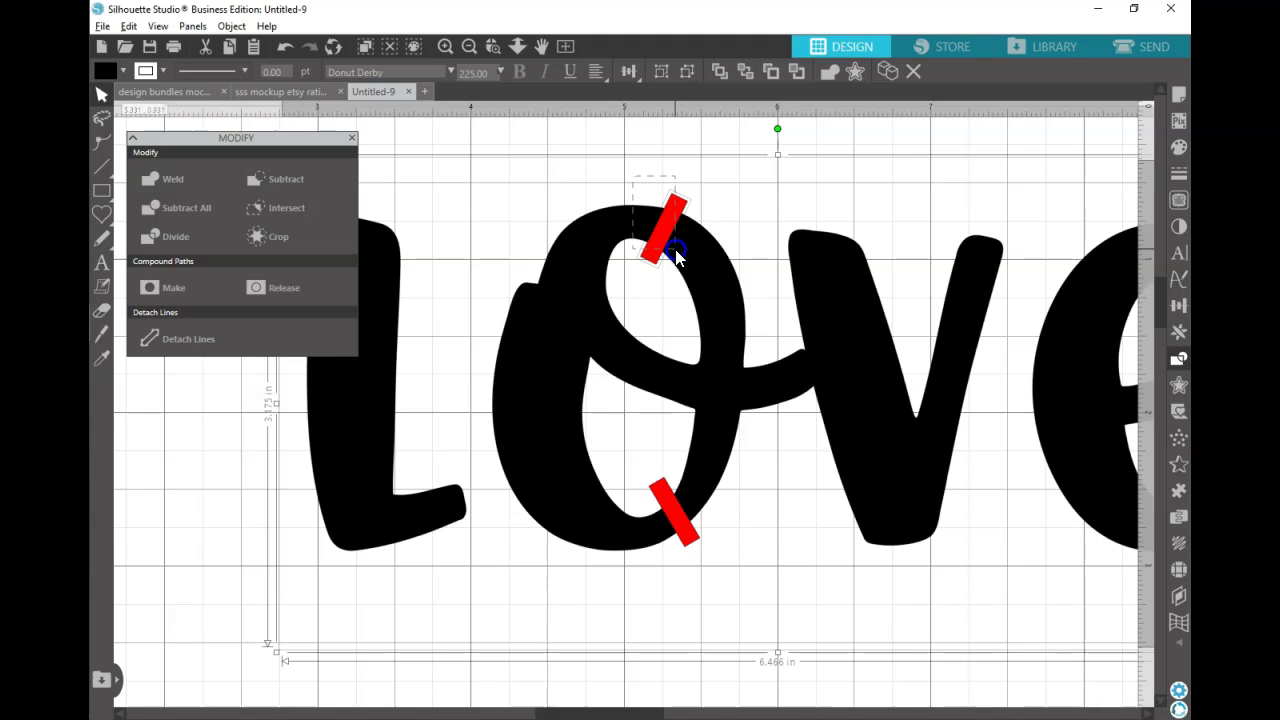
pyautogui.click(664, 197)
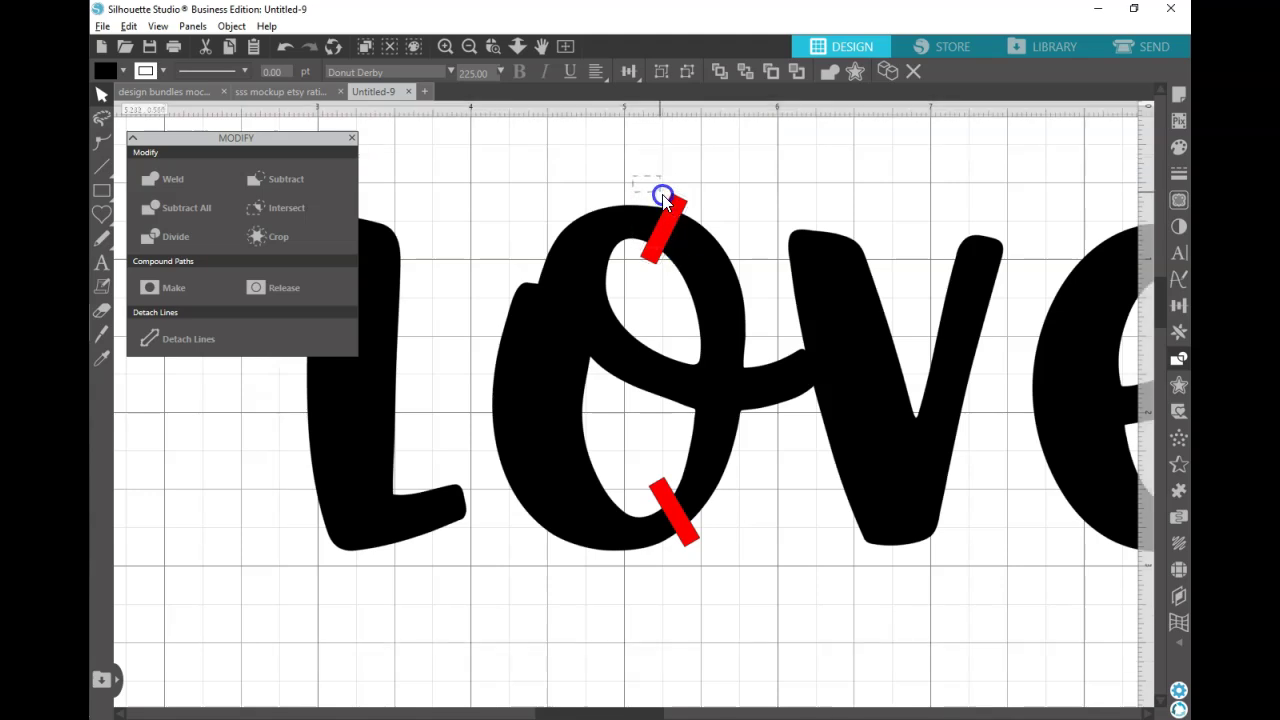
pyautogui.keyDown('shift'); pyautogui.click(668, 510); pyautogui.keyUp('shift')
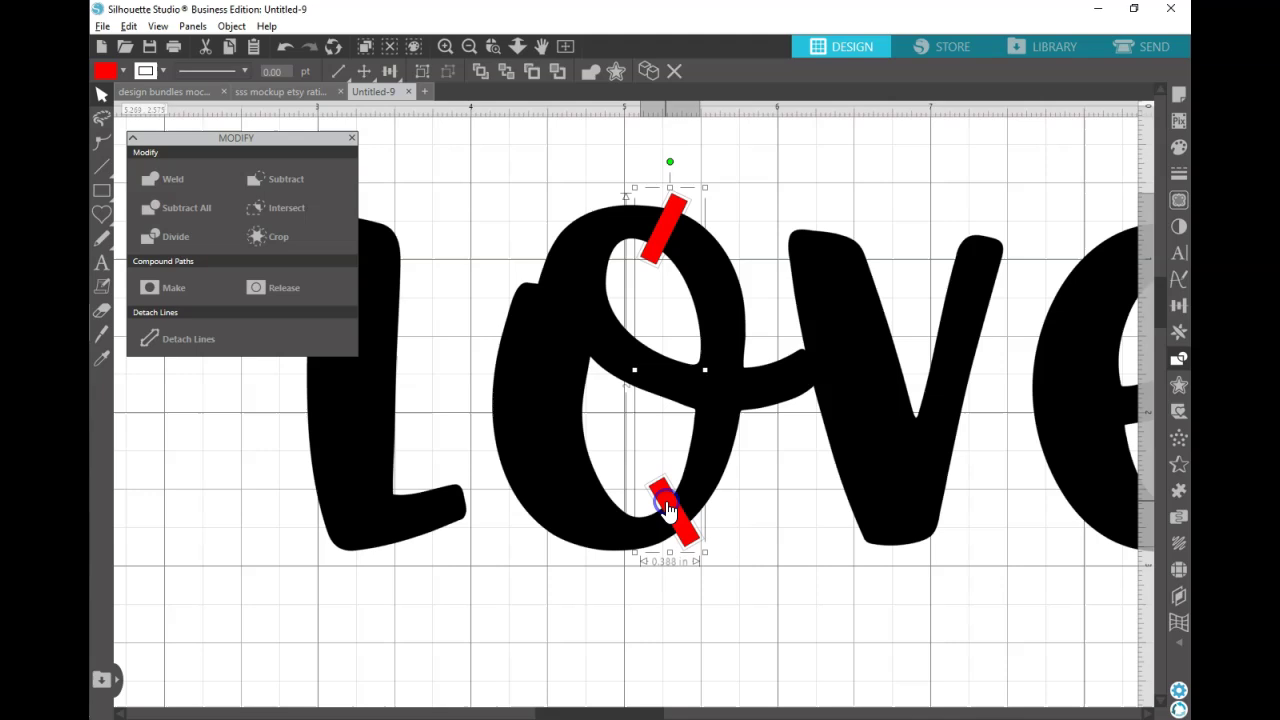
pyautogui.click(722, 312)
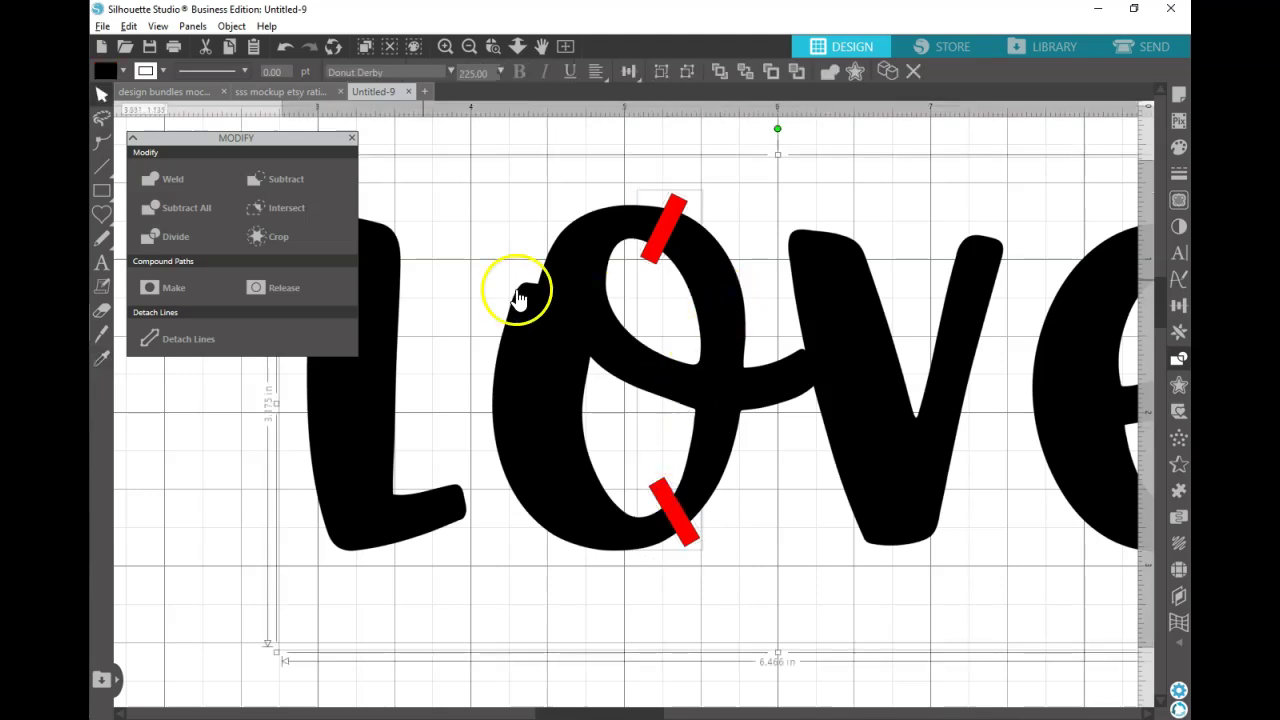
pyautogui.click(279, 185)
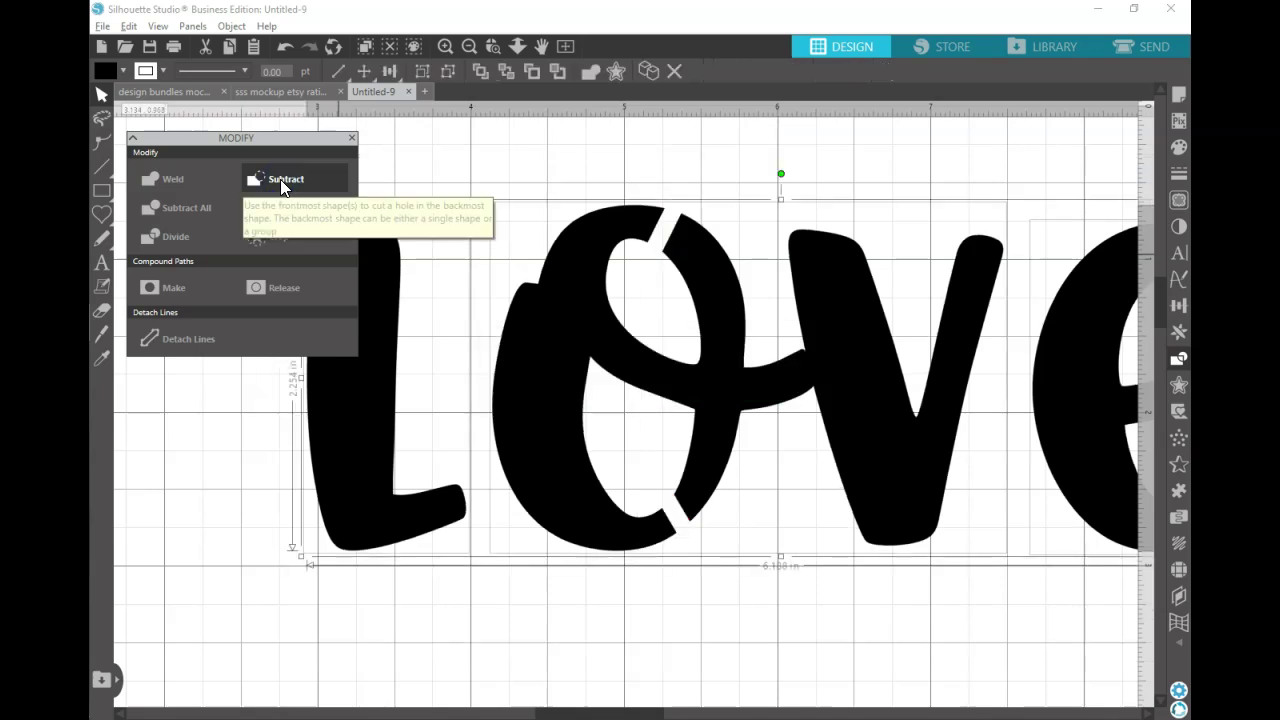
pyautogui.click(413, 92)
pyautogui.click(424, 72)
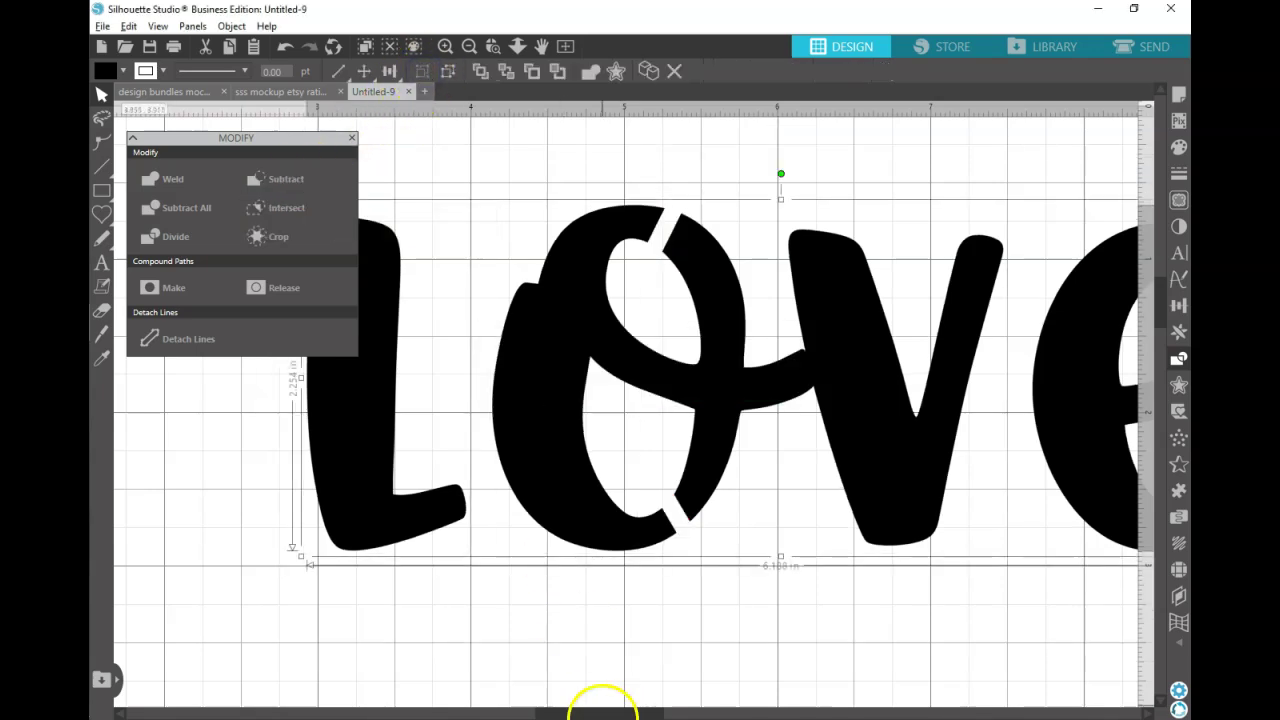
# Paste a red bar vertically across the crossbar of the E in "Love" and subtract it from the word.
pyautogui.moveTo(603, 714); pyautogui.dragTo(698, 713)
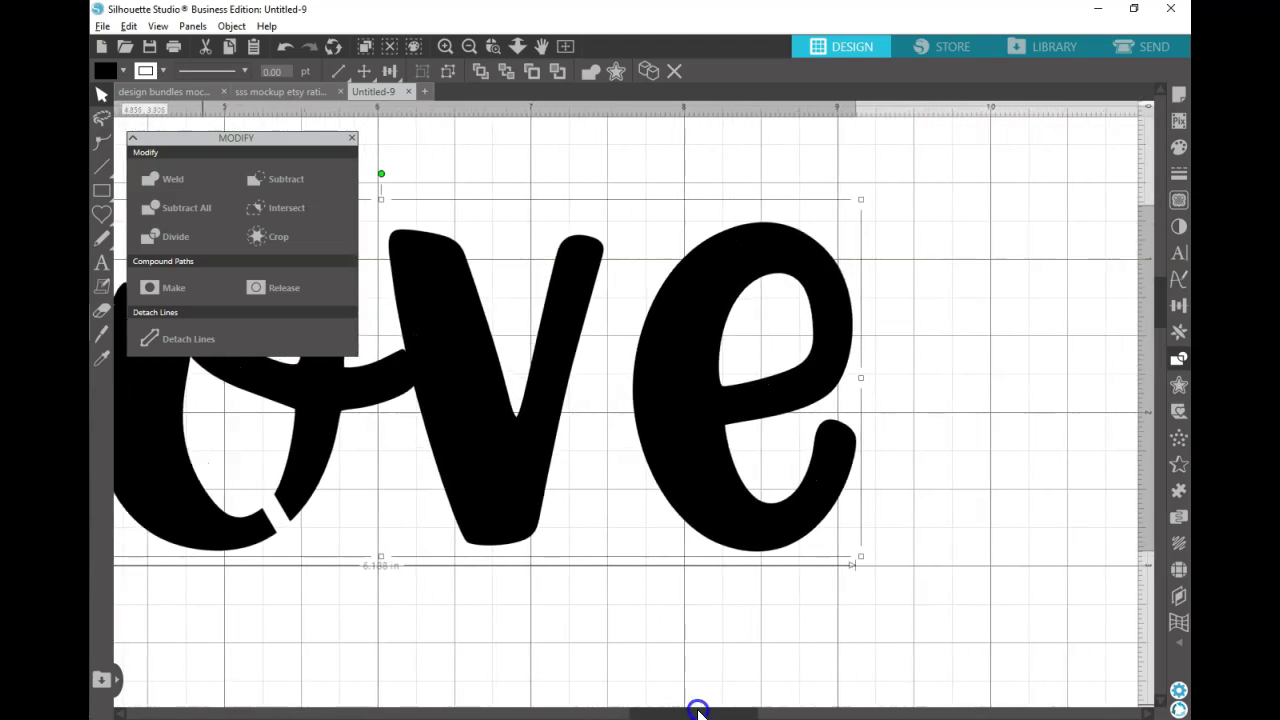
pyautogui.hotkey('ctrl', 'v')
pyautogui.moveTo(384, 232); pyautogui.dragTo(765, 390)
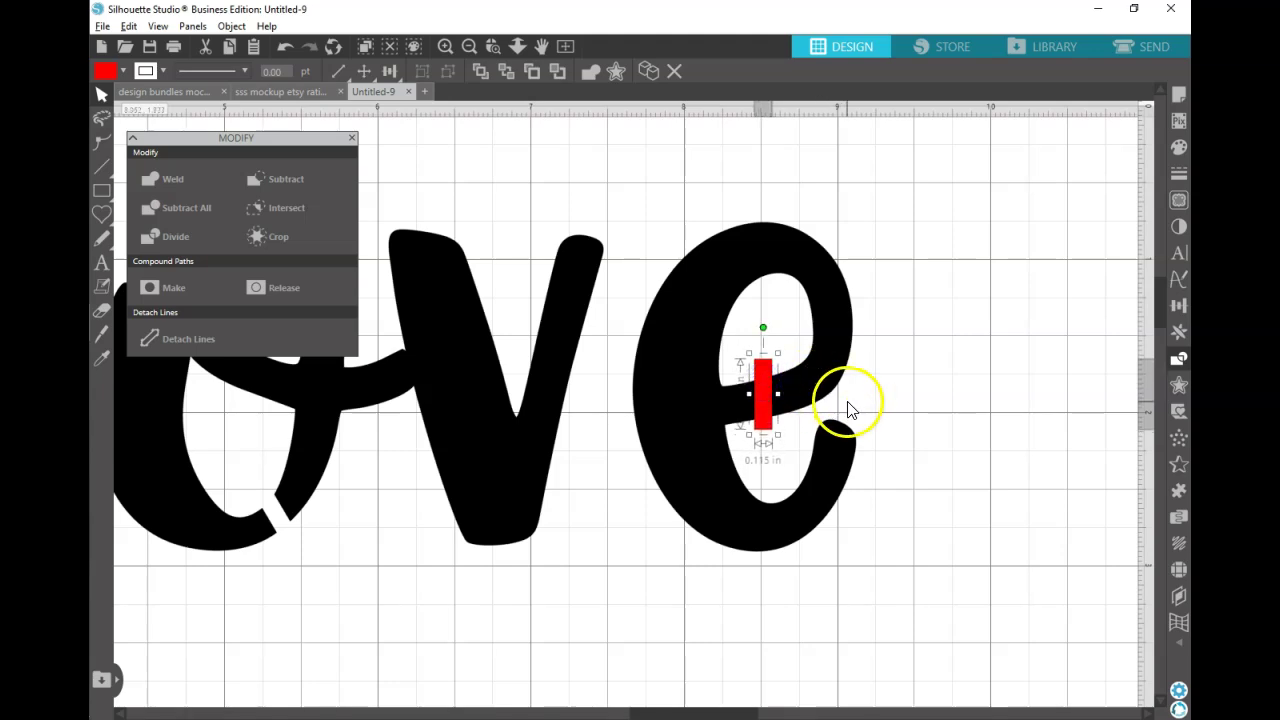
pyautogui.click(729, 377)
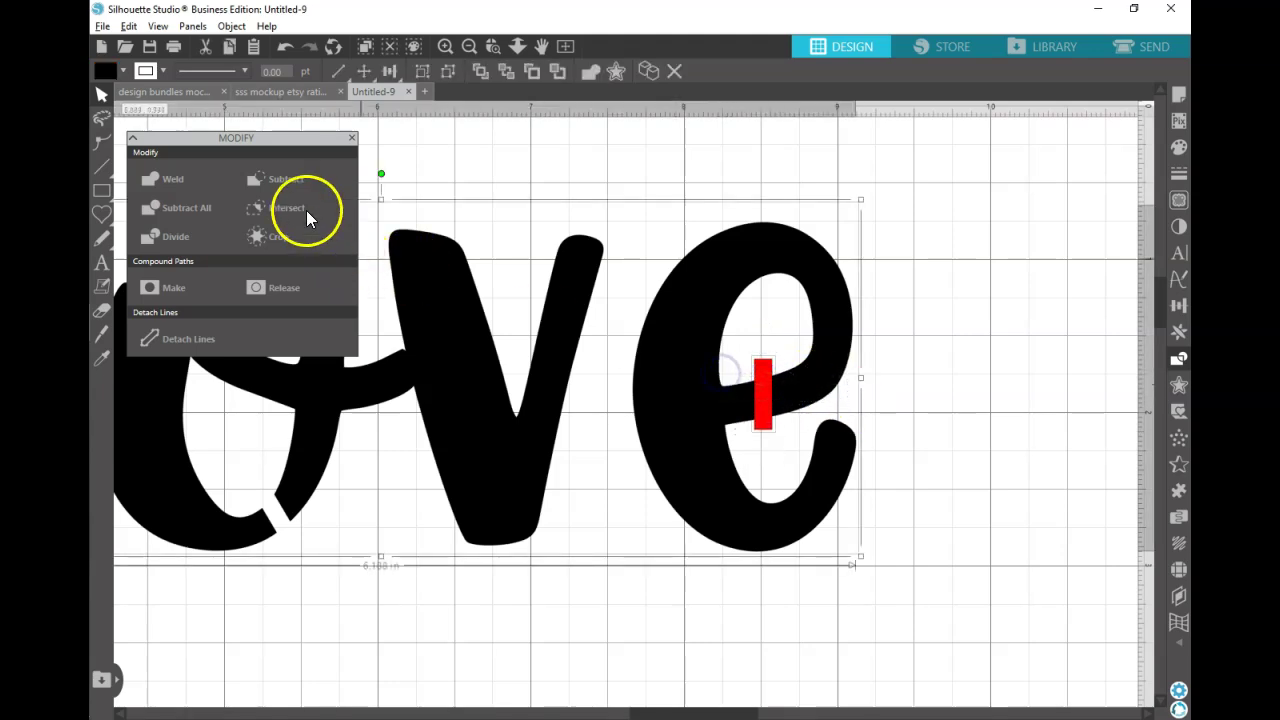
pyautogui.click(282, 182)
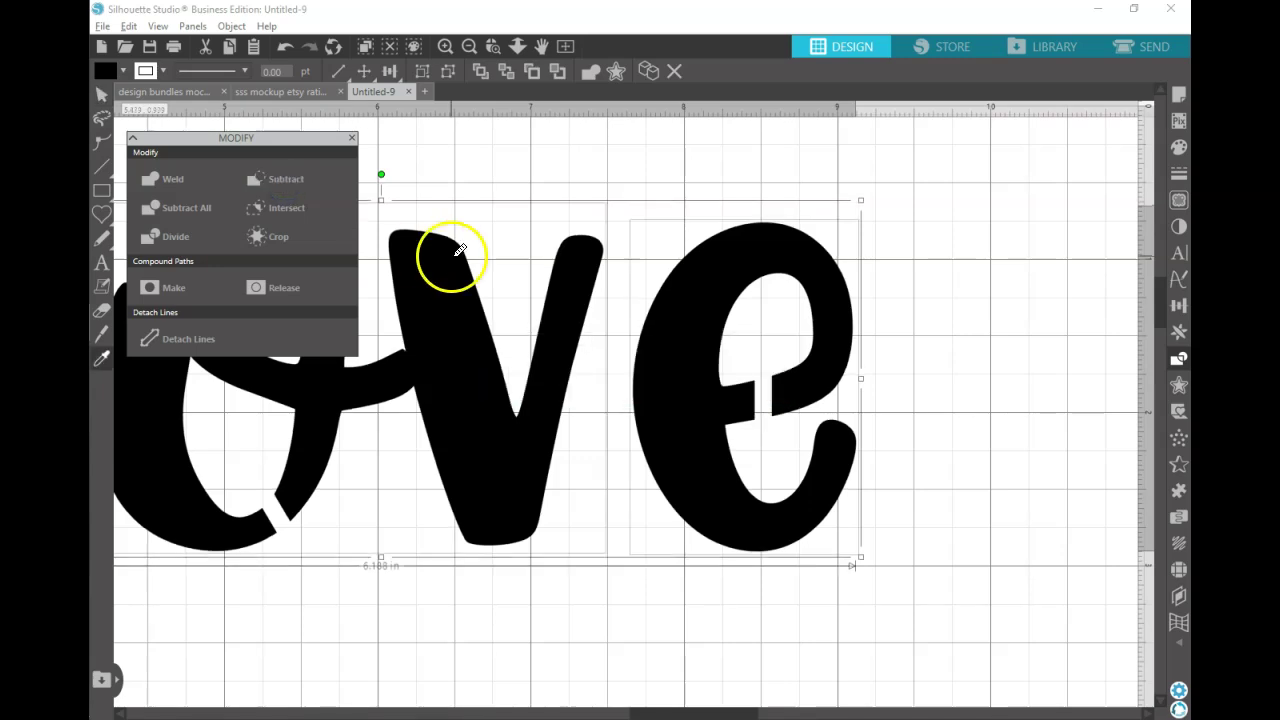
pyautogui.click(567, 47)
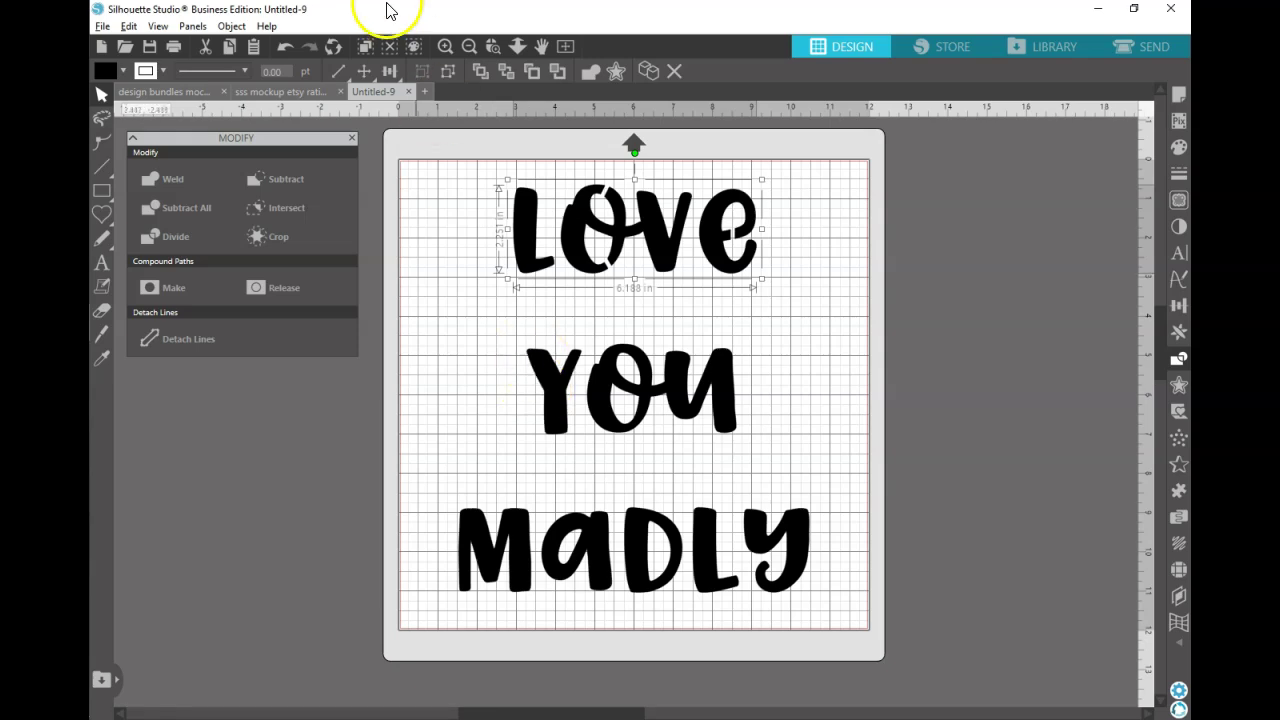
# Paste two red bars onto the O in "You", one tilted across its lower curve and one upright across its top.
pyautogui.moveTo(579, 323); pyautogui.dragTo(615, 397)
pyautogui.moveTo(676, 465); pyautogui.dragTo(675, 516)
pyautogui.hotkey('ctrl', 'v')
pyautogui.moveTo(672, 442); pyautogui.dragTo(633, 454)
pyautogui.moveTo(692, 537); pyautogui.dragTo(679, 533)
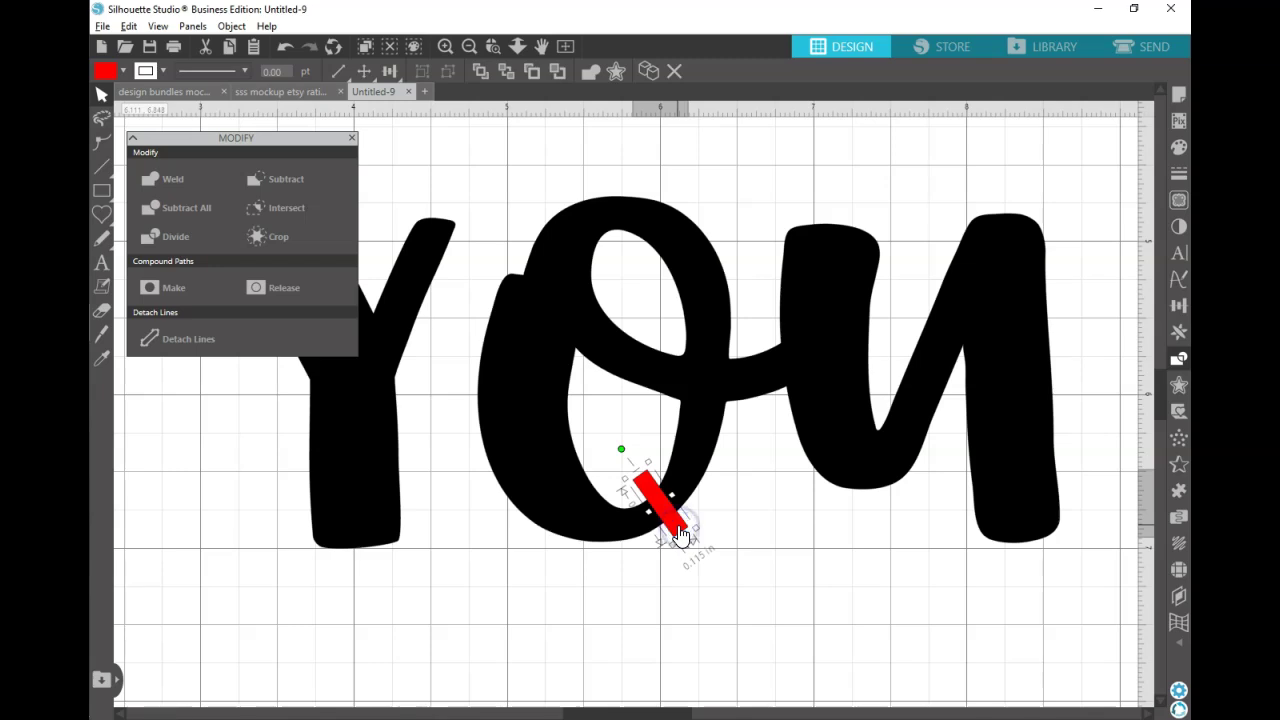
pyautogui.hotkey('ctrl', 'v')
pyautogui.moveTo(664, 428); pyautogui.dragTo(621, 200)
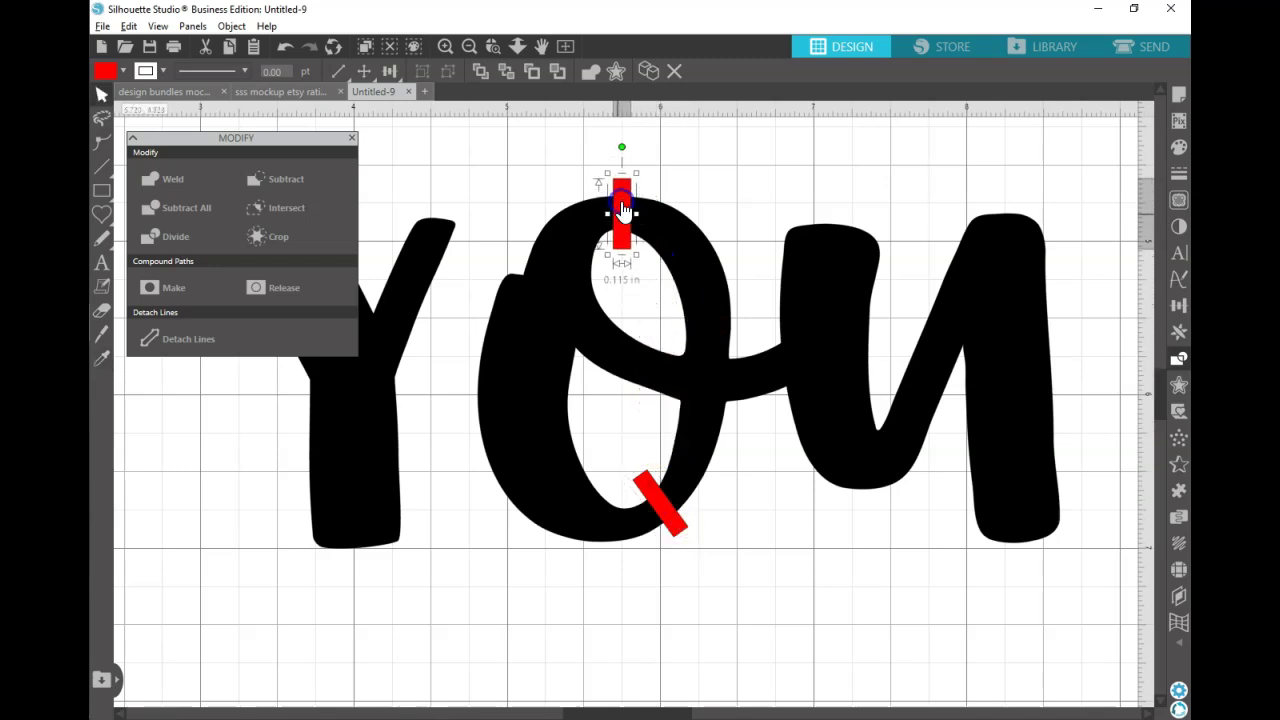
# Subtract both red bars from the word "You" to cut stencil bridges in its O.
pyautogui.keyDown('shift'); pyautogui.click(672, 520); pyautogui.keyUp('shift')
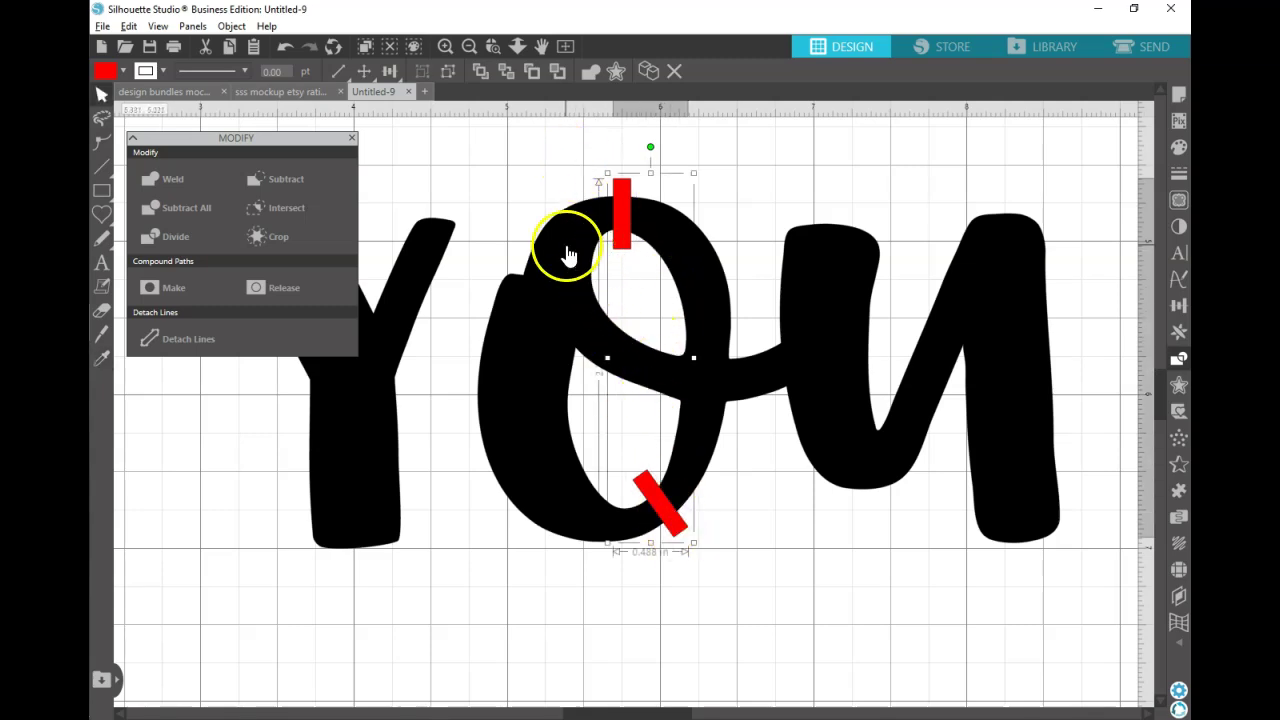
pyautogui.click(566, 253)
pyautogui.click(275, 178)
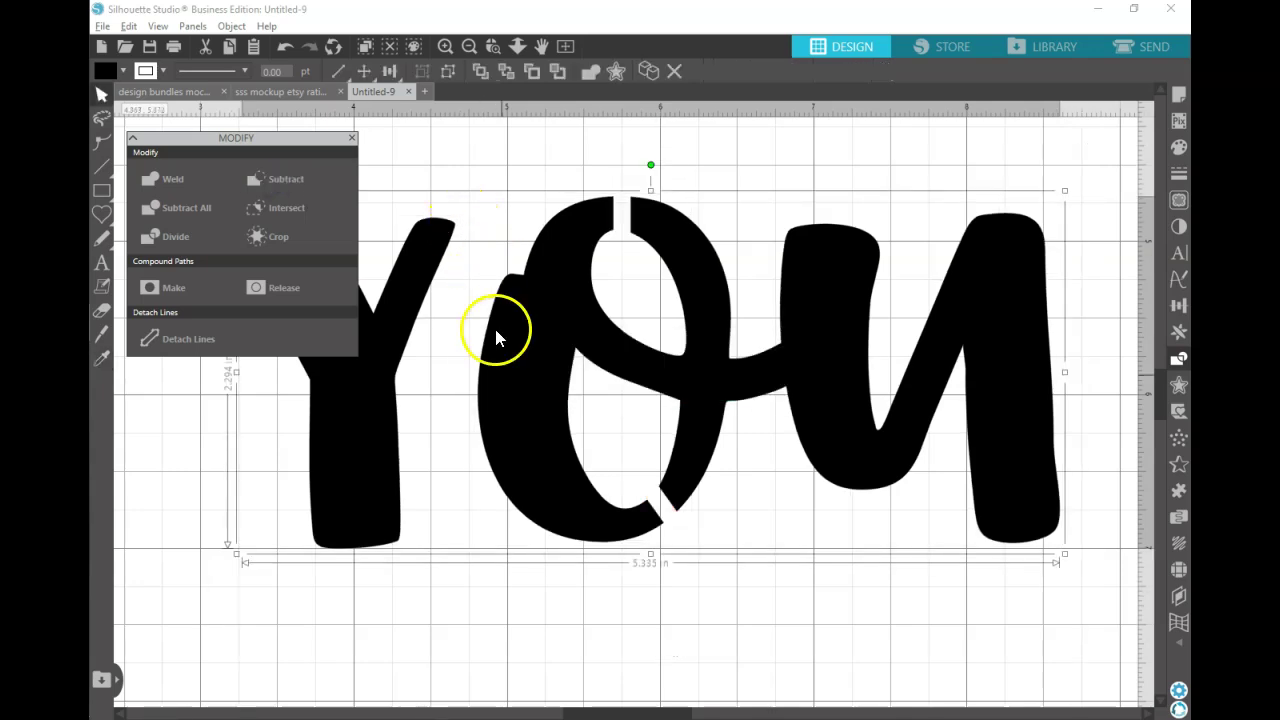
pyautogui.click(565, 46)
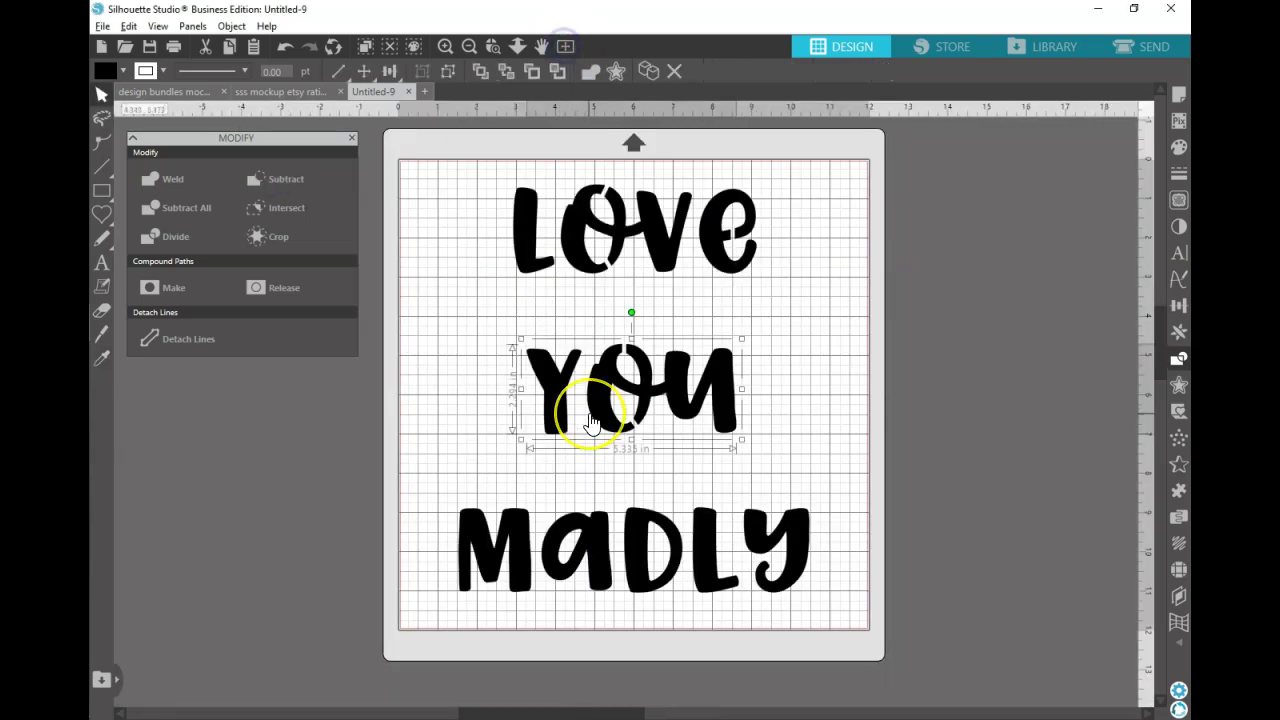
pyautogui.scroll(-2, 591, 414)
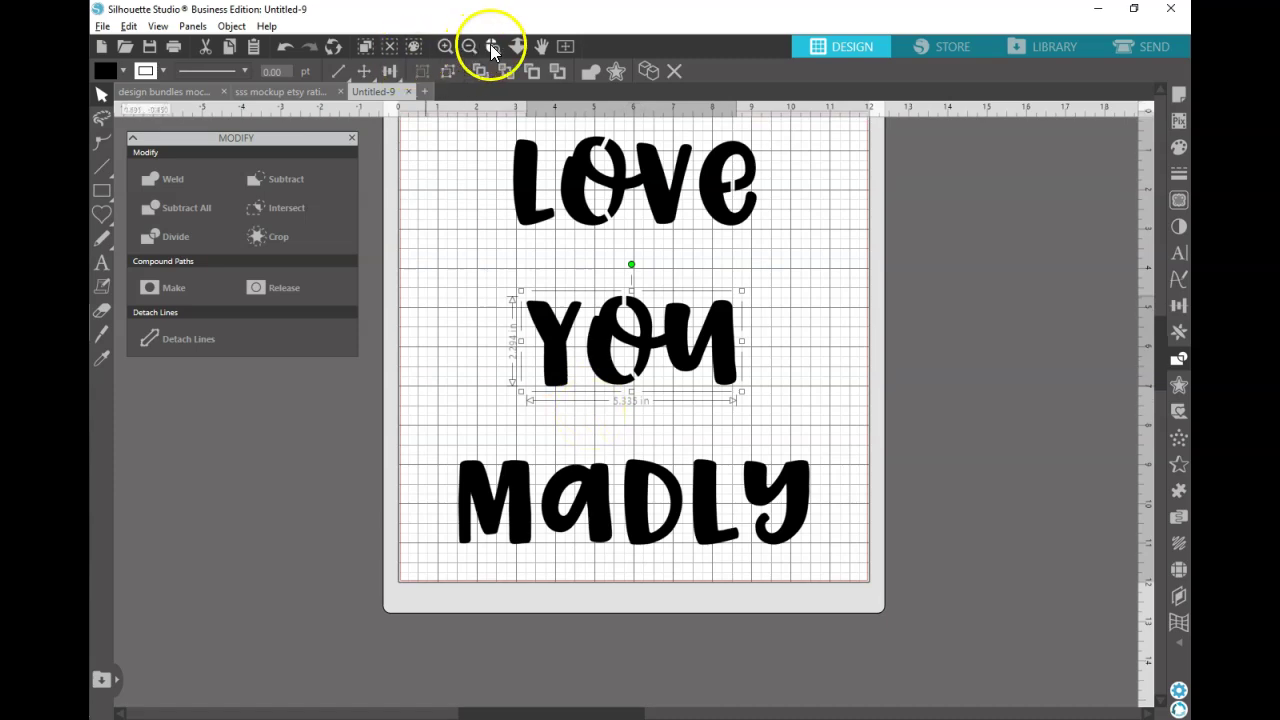
# Paste a red bar onto the D in "Madly", tilted diagonally across its lower curve.
pyautogui.moveTo(527, 443); pyautogui.dragTo(542, 461)
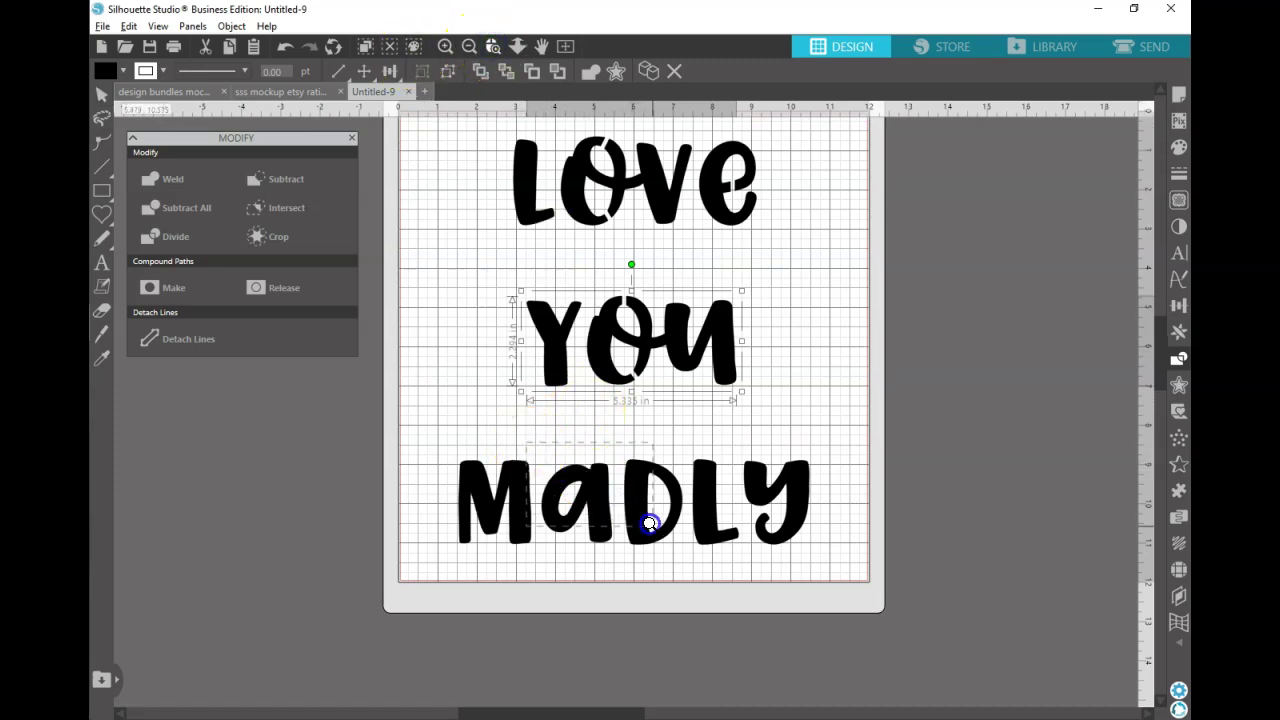
pyautogui.moveTo(696, 561); pyautogui.dragTo(696, 562)
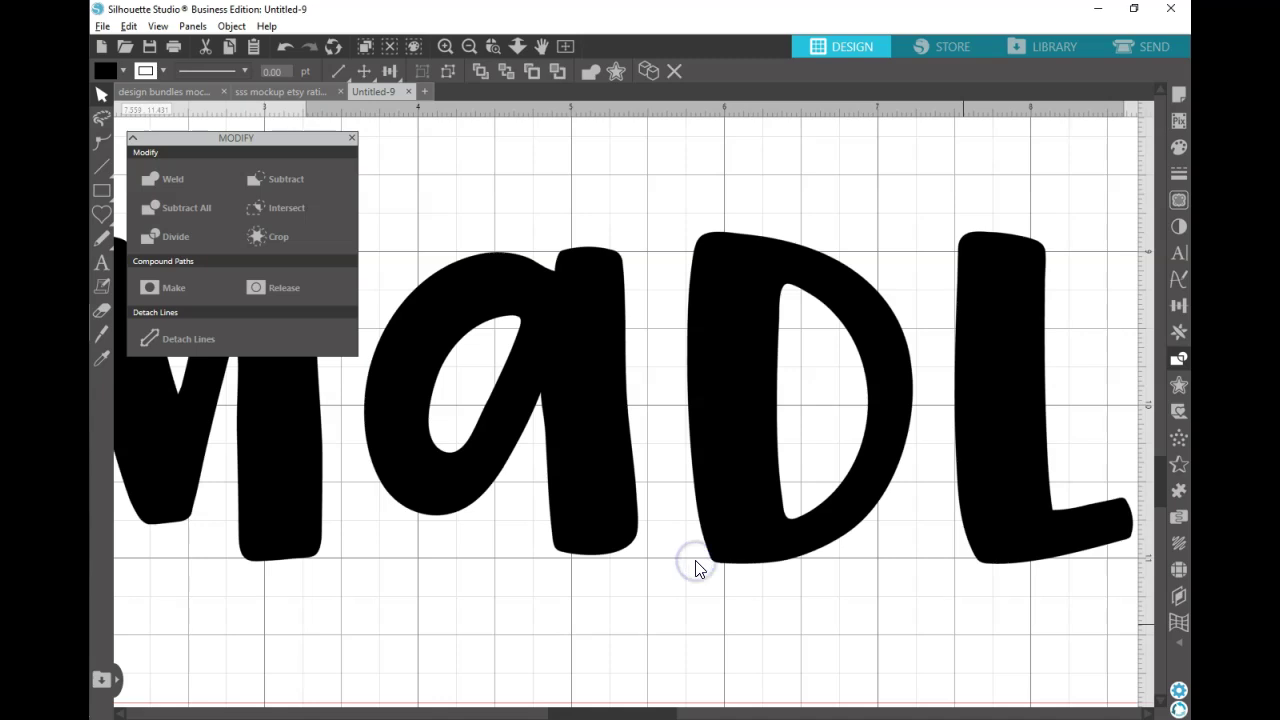
pyautogui.hotkey('ctrl', 'v')
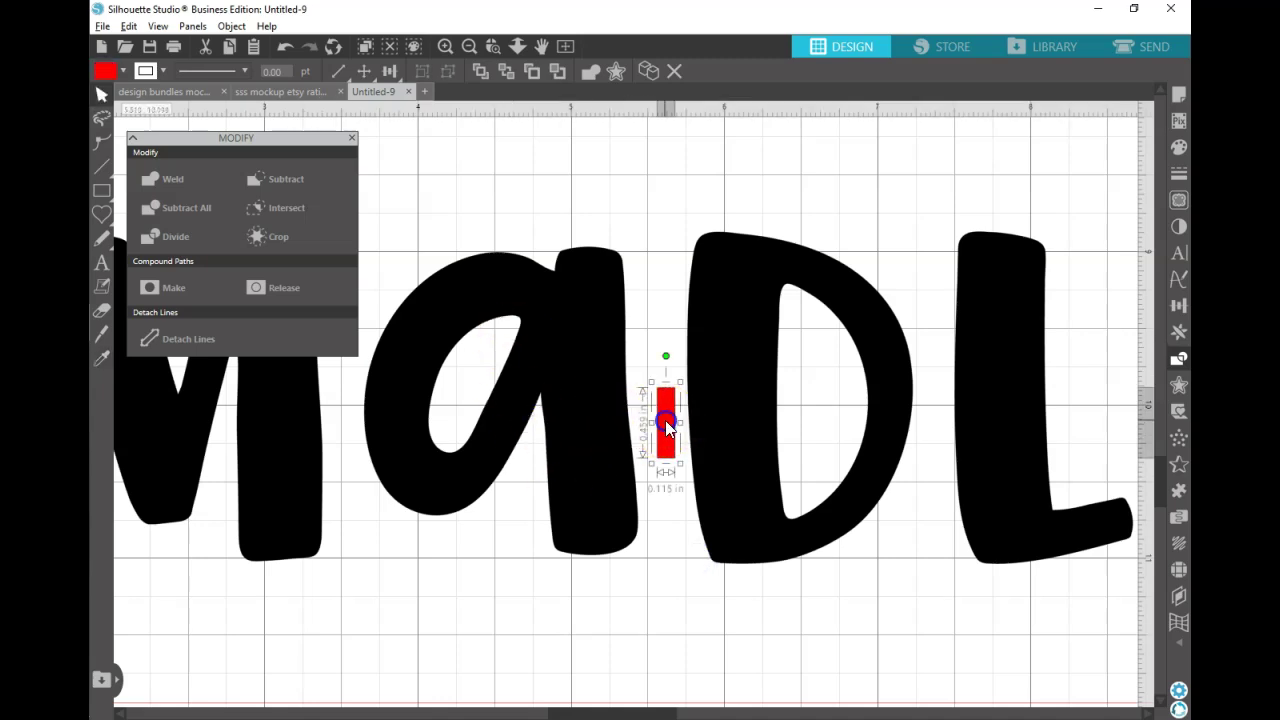
pyautogui.moveTo(668, 428); pyautogui.dragTo(845, 475)
pyautogui.moveTo(845, 407); pyautogui.dragTo(791, 418)
pyautogui.moveTo(847, 475); pyautogui.dragTo(836, 521)
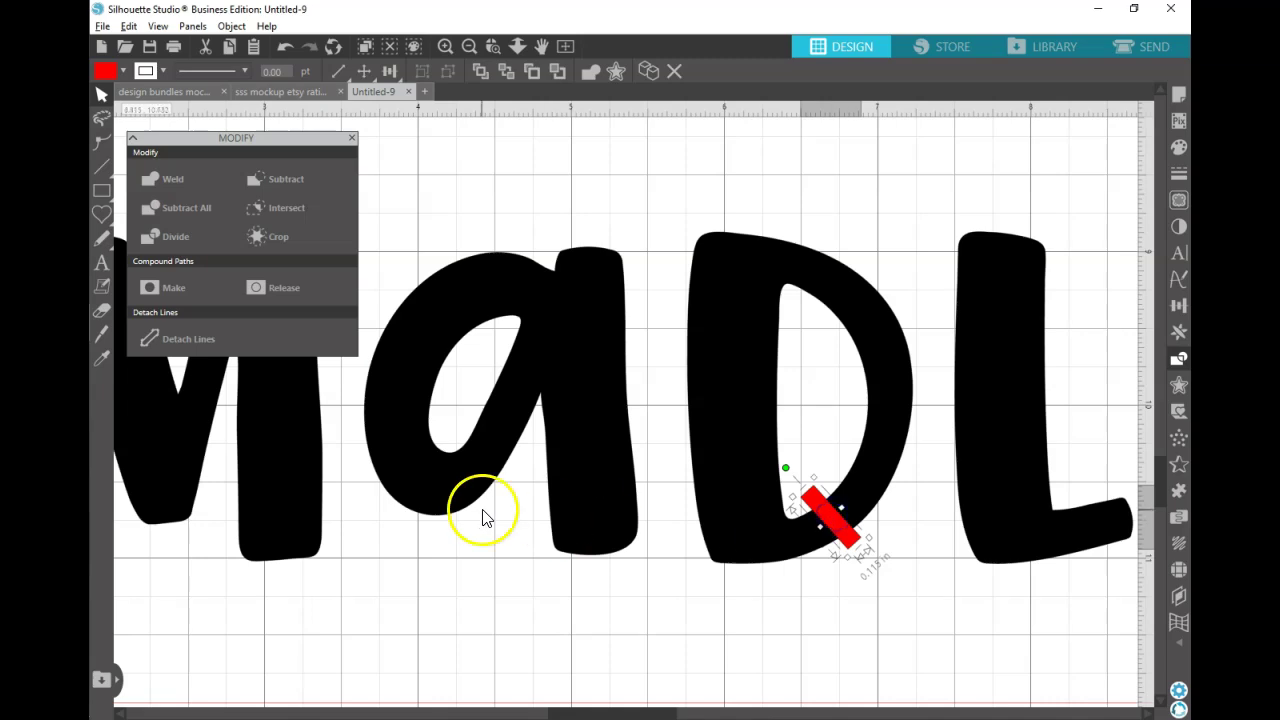
# Paste another red bar onto the A in "Madly", tilted across the lower part of its bowl.
pyautogui.hotkey('ctrl', 'v')
pyautogui.moveTo(666, 355); pyautogui.dragTo(614, 366)
pyautogui.moveTo(668, 425); pyautogui.dragTo(497, 455)
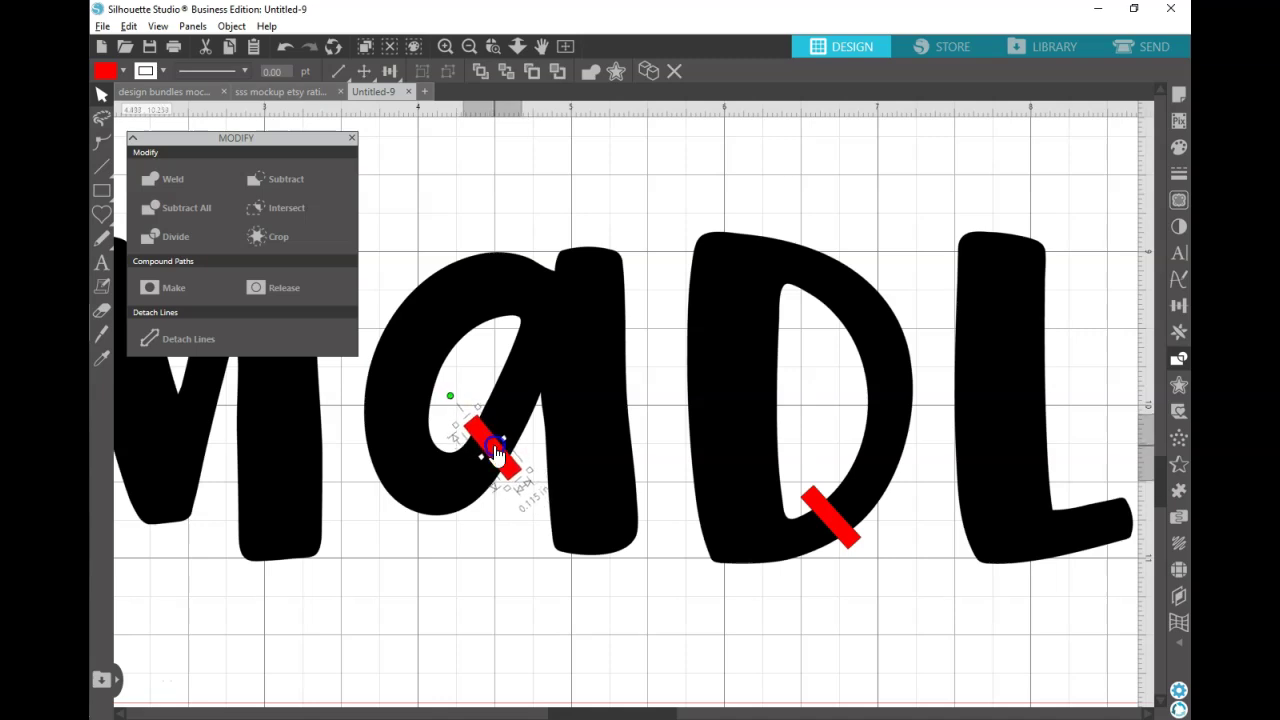
# Subtract both red bars from the word "Madly" to cut stencil bridges in the A and D.
pyautogui.keyDown('shift'); pyautogui.click(831, 520); pyautogui.keyUp('shift')
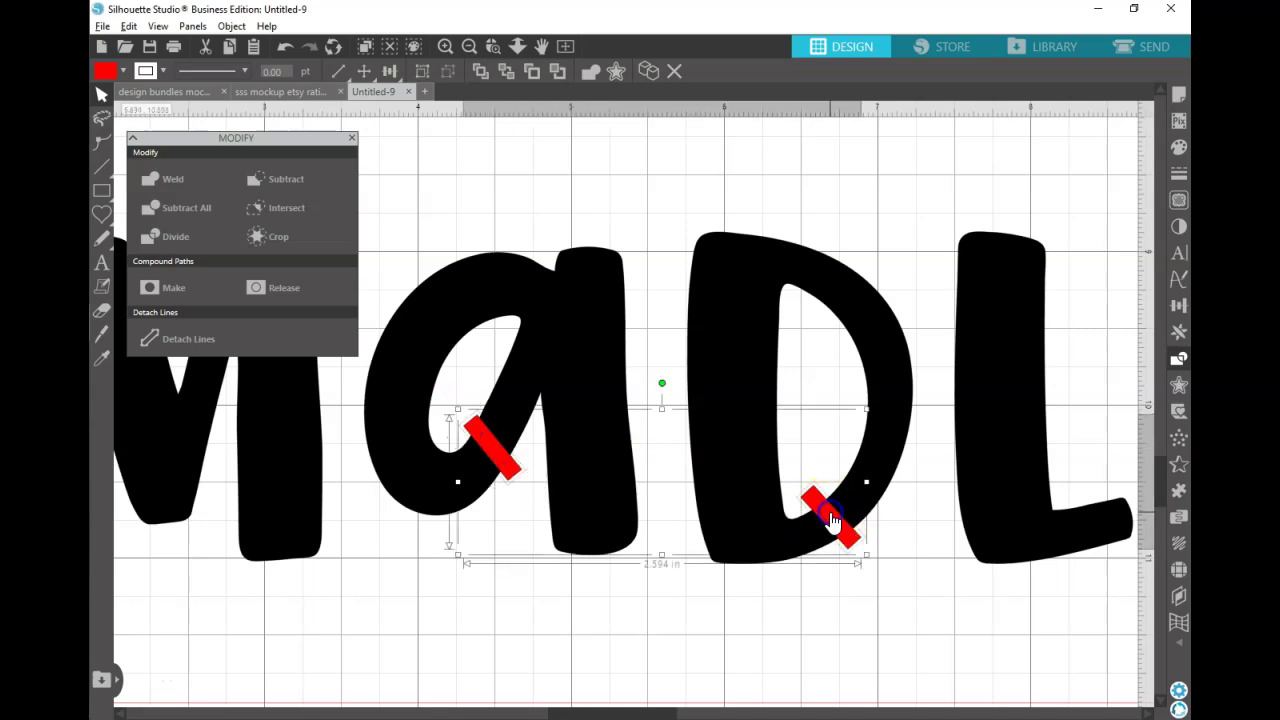
pyautogui.click(581, 370)
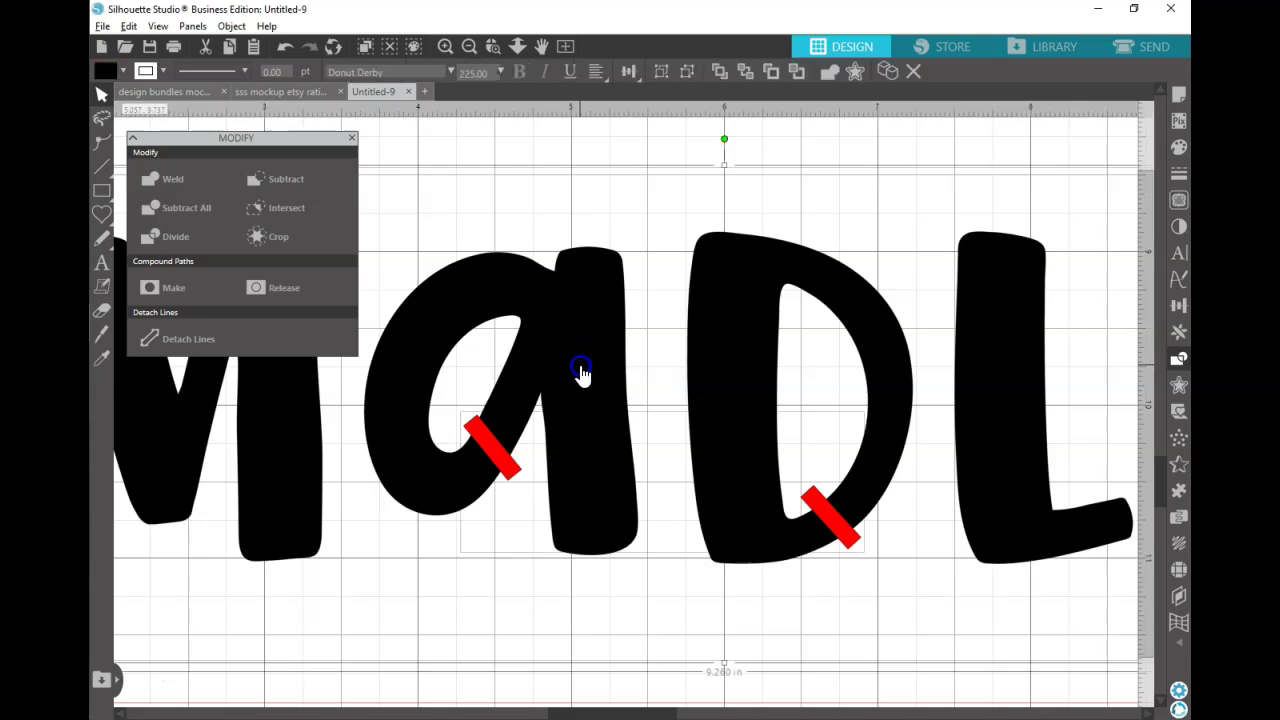
pyautogui.click(291, 179)
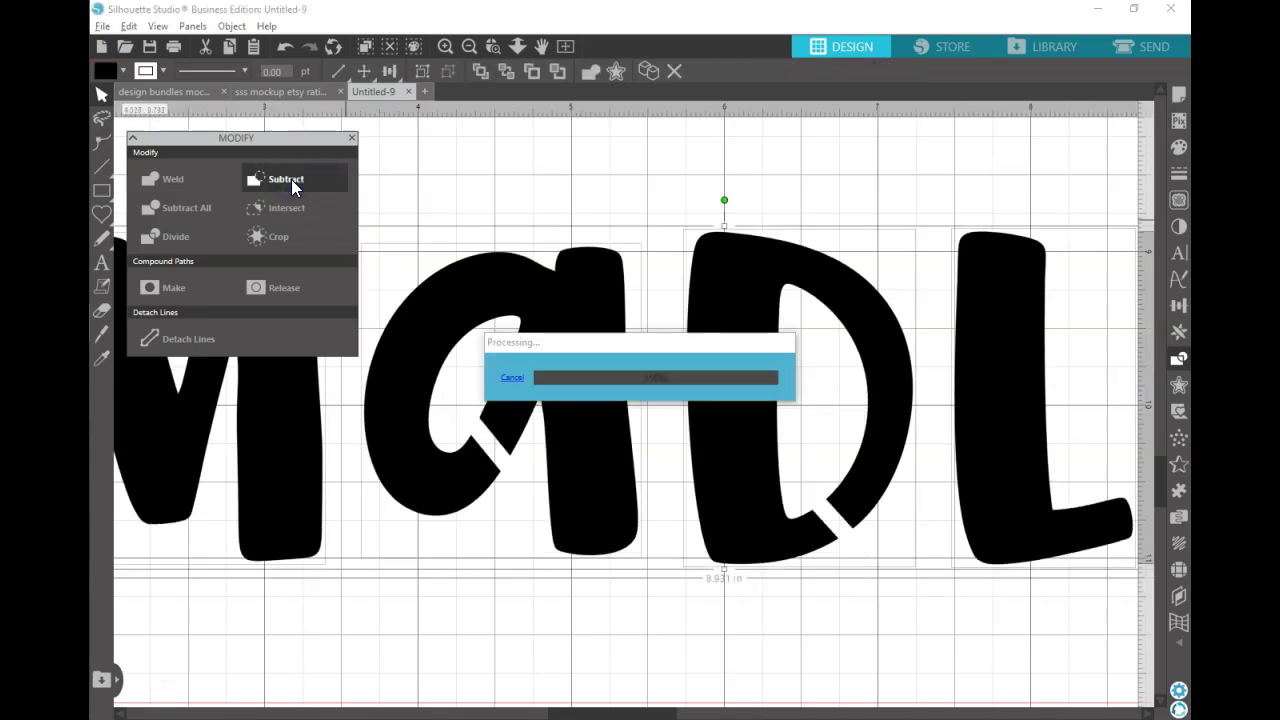
# Group the words "Love", "You" and "Madly" and add a weed border with horizontal weed lines around them.
pyautogui.click(566, 47)
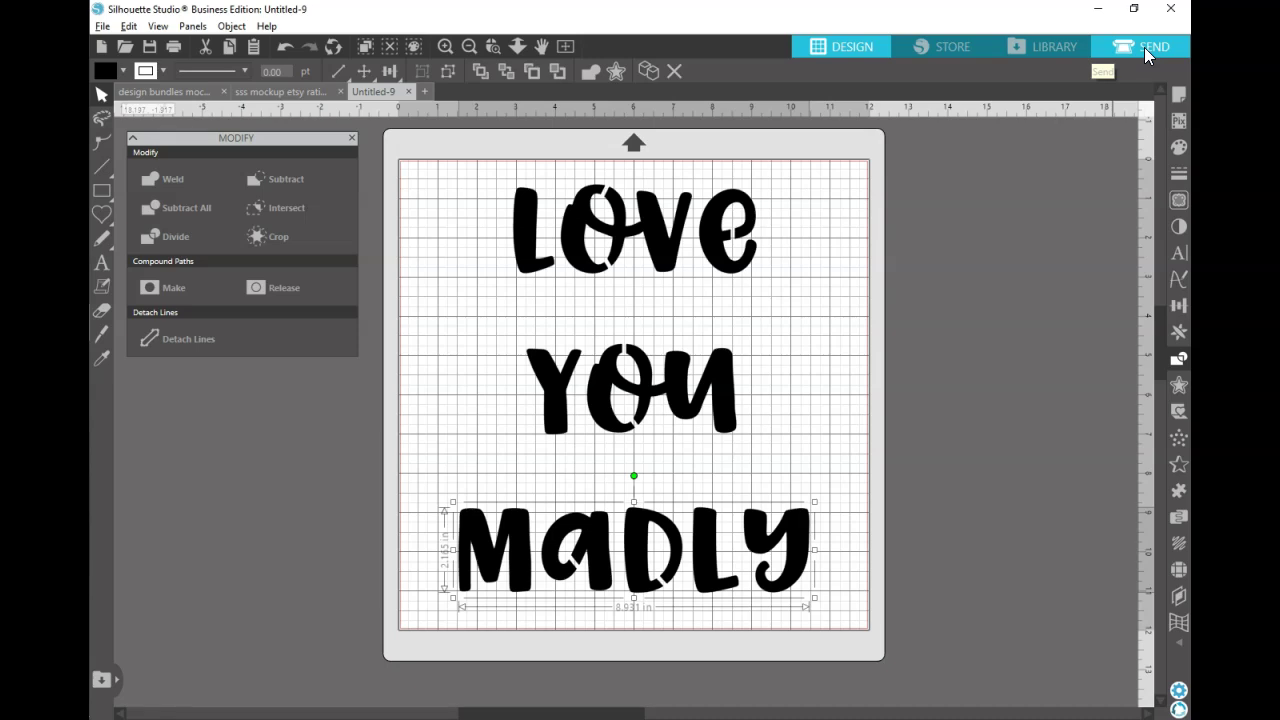
pyautogui.moveTo(508, 220); pyautogui.dragTo(897, 605)
pyautogui.hotkey('ctrl', 'g')
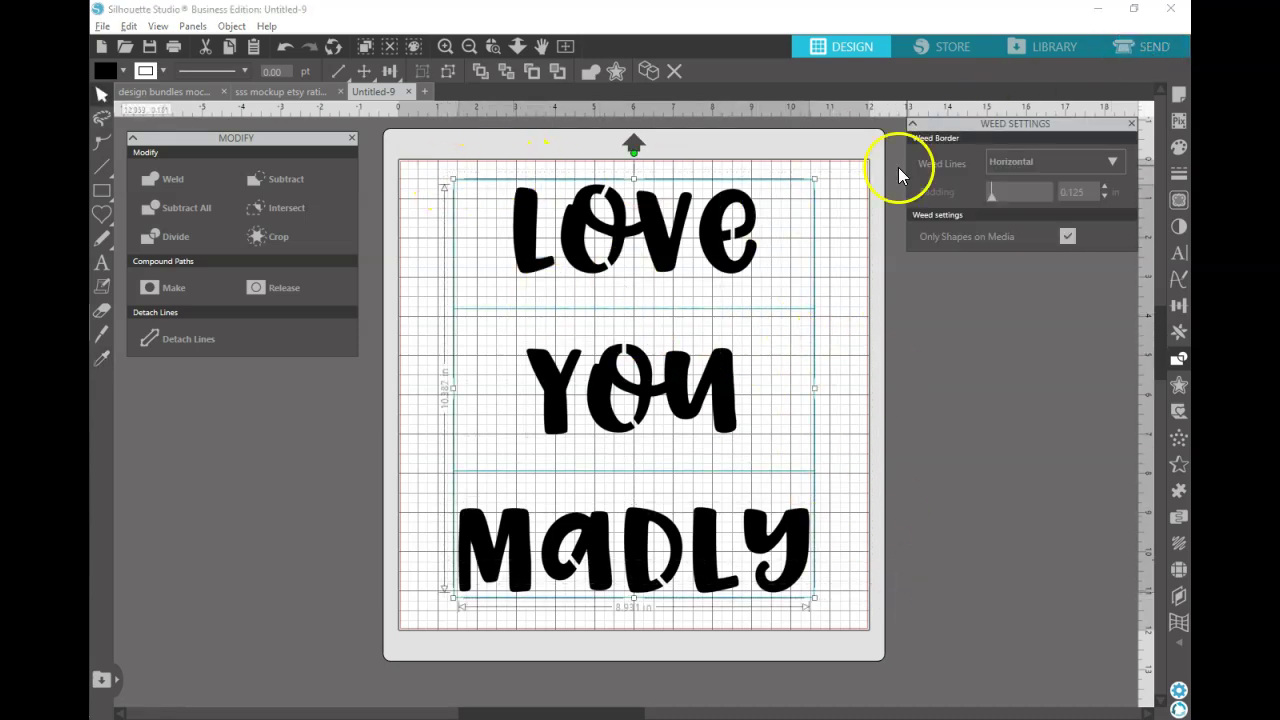
# Check the cut lines of the lettering and weed border in the send view, and return to the design view.
pyautogui.click(1105, 48)
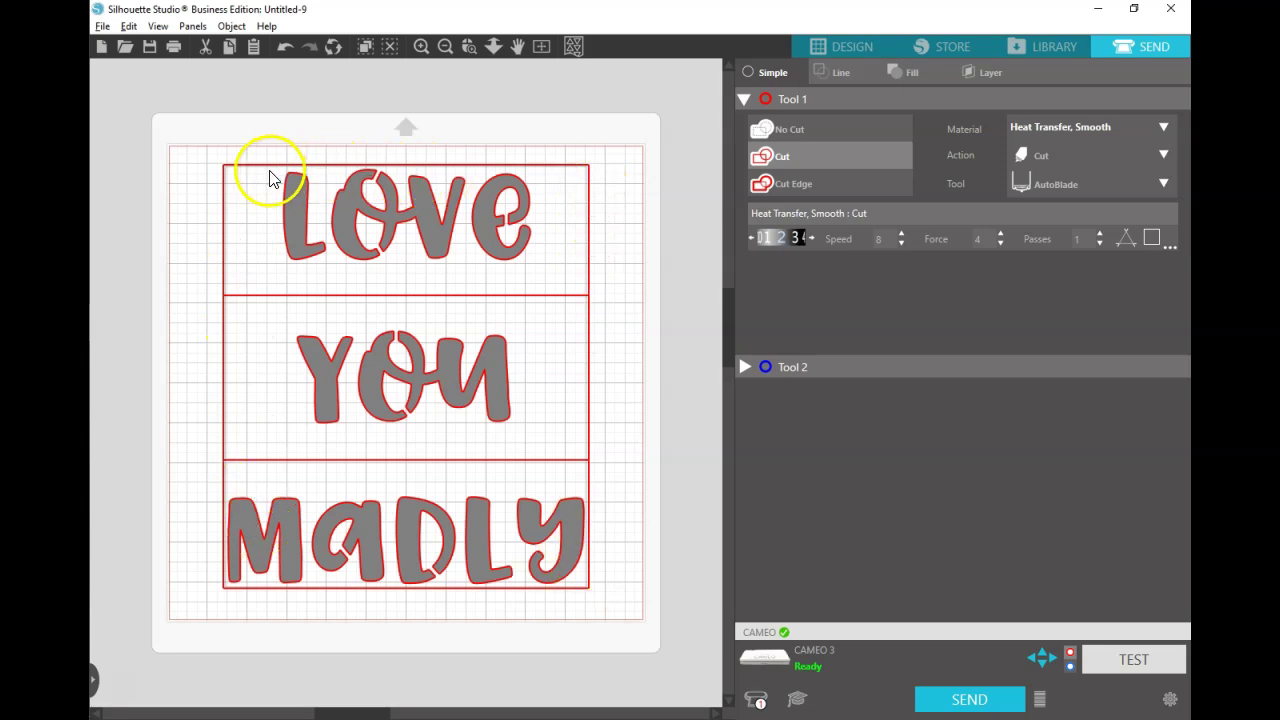
pyautogui.click(819, 46)
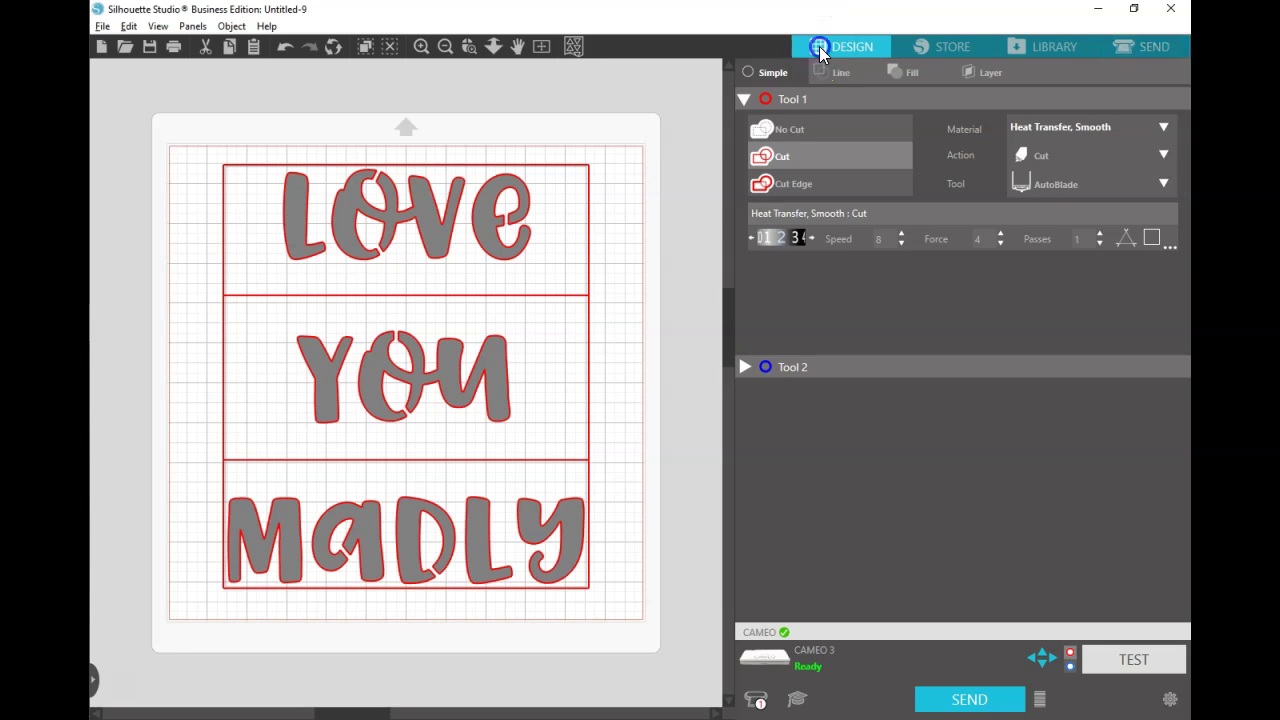